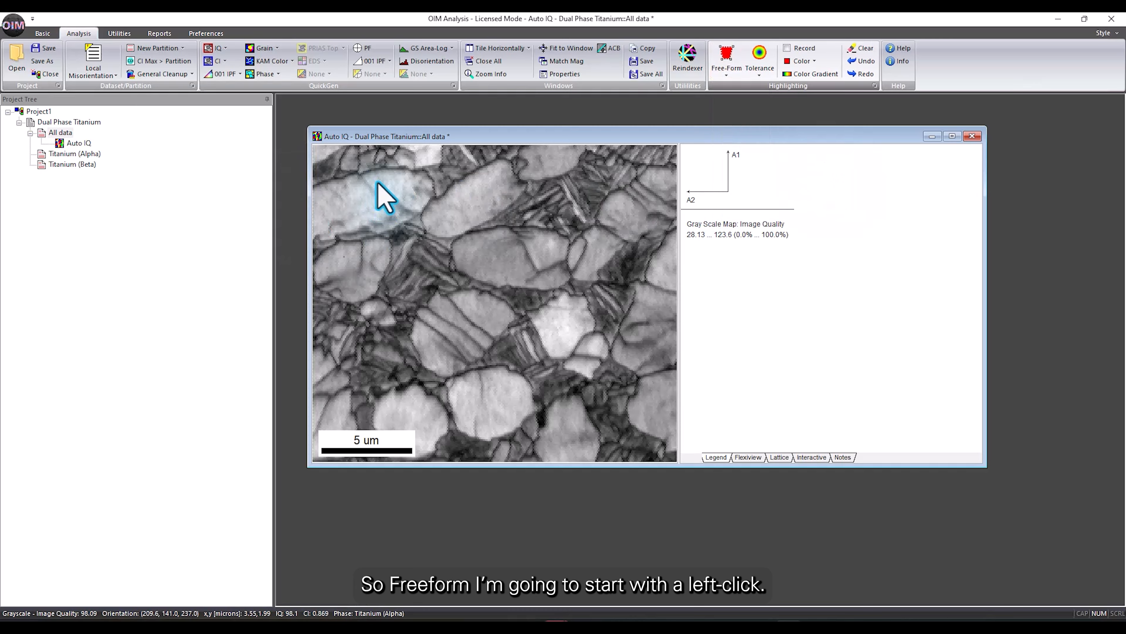
Highlight an irregular freeform region across the upper and central grains of the image quality map, extending to the lower right.
{"action": "left_click", "coordinate": [377, 182]}
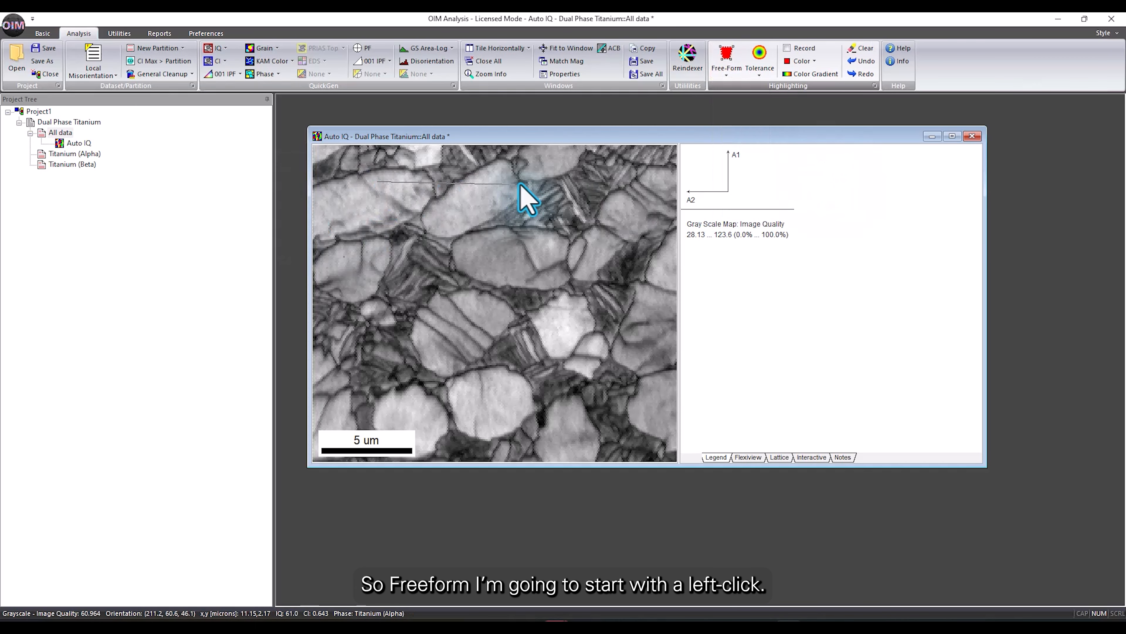
{"action": "left_click", "coordinate": [622, 182]}
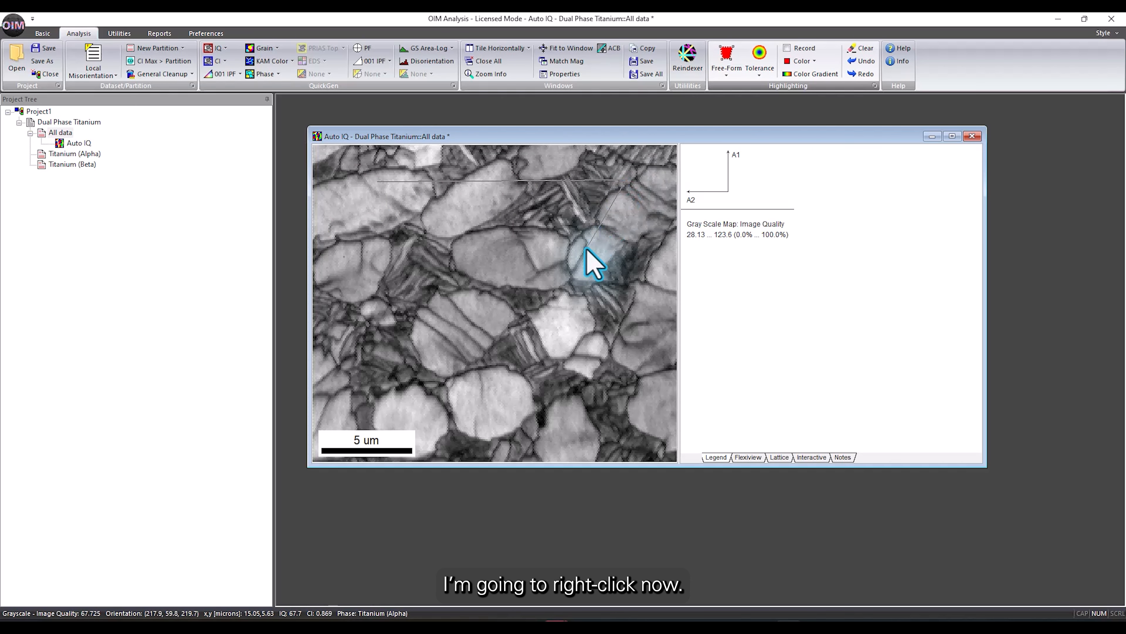
{"action": "left_click", "coordinate": [560, 326]}
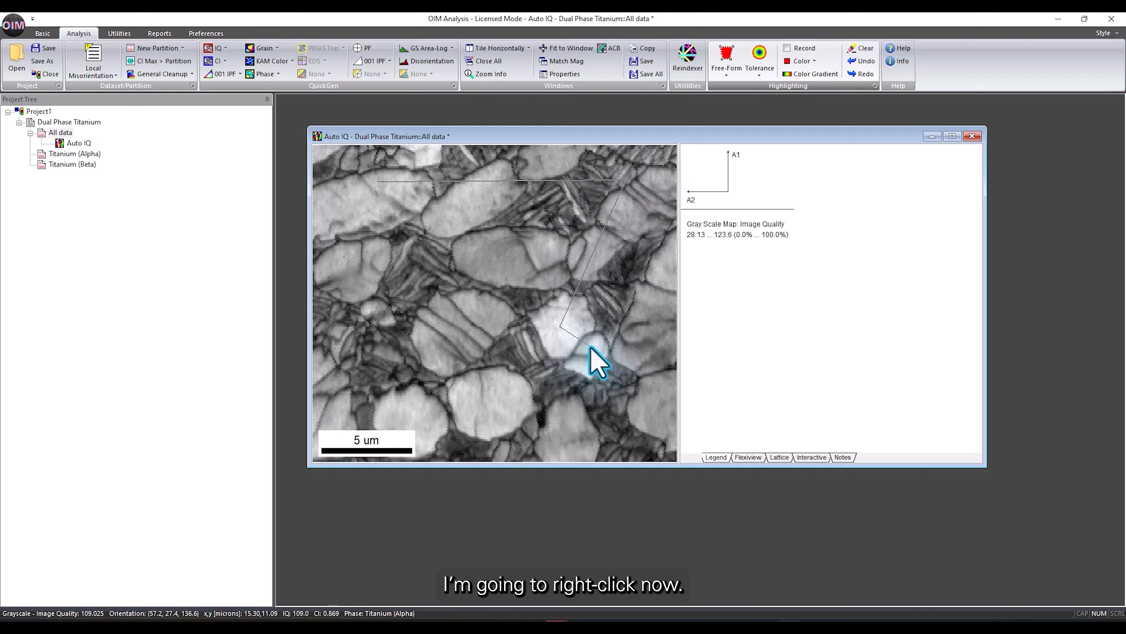
{"action": "left_click", "coordinate": [654, 395]}
{"action": "left_click", "coordinate": [596, 422]}
{"action": "left_click", "coordinate": [538, 333]}
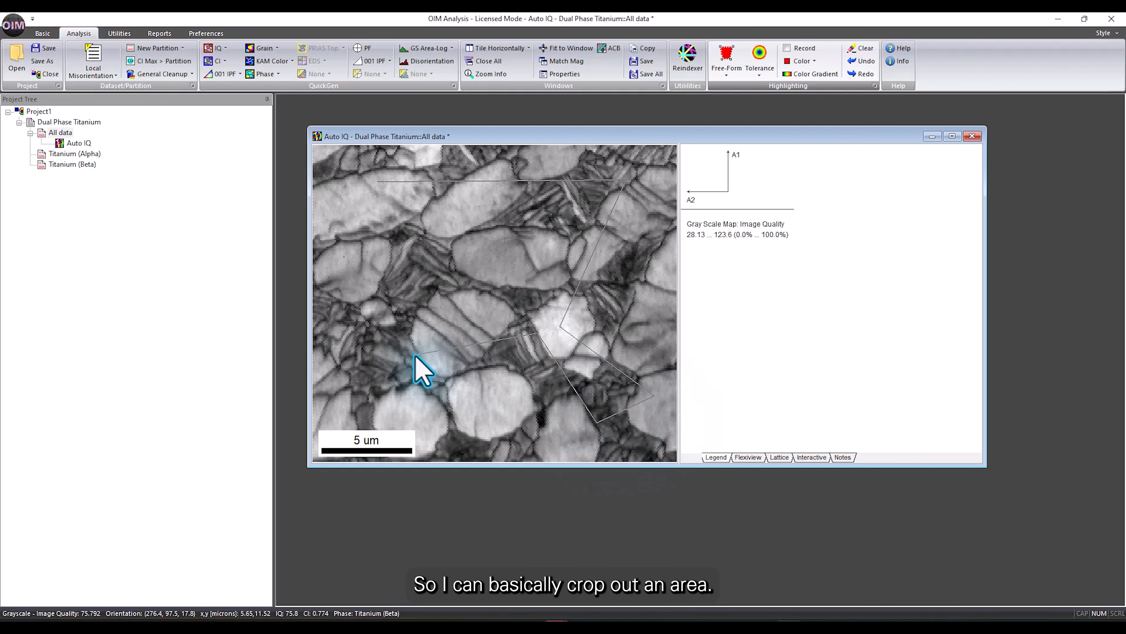
{"action": "left_click", "coordinate": [419, 355]}
{"action": "left_click", "coordinate": [481, 258]}
{"action": "left_click", "coordinate": [421, 215]}
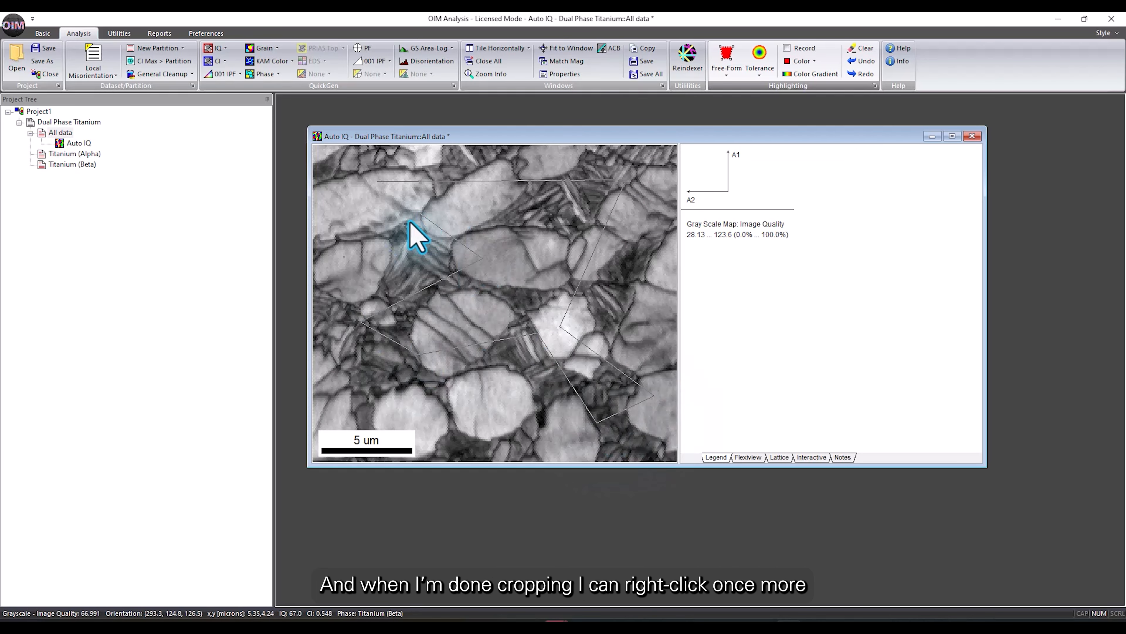
{"action": "left_click", "coordinate": [361, 257]}
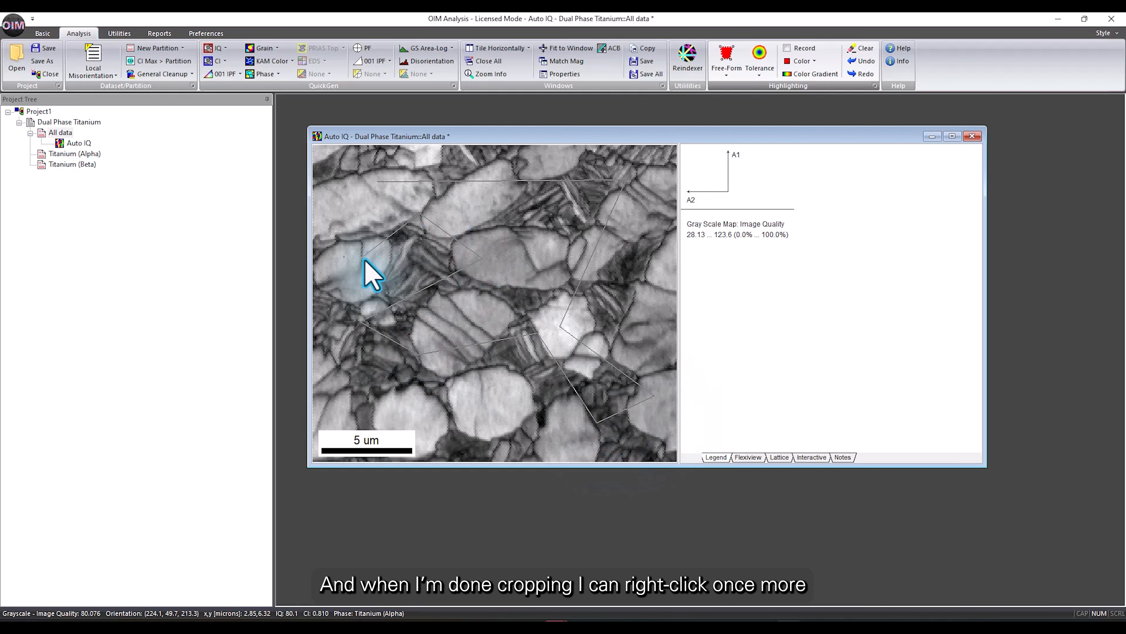
{"action": "right_click", "coordinate": [331, 216]}
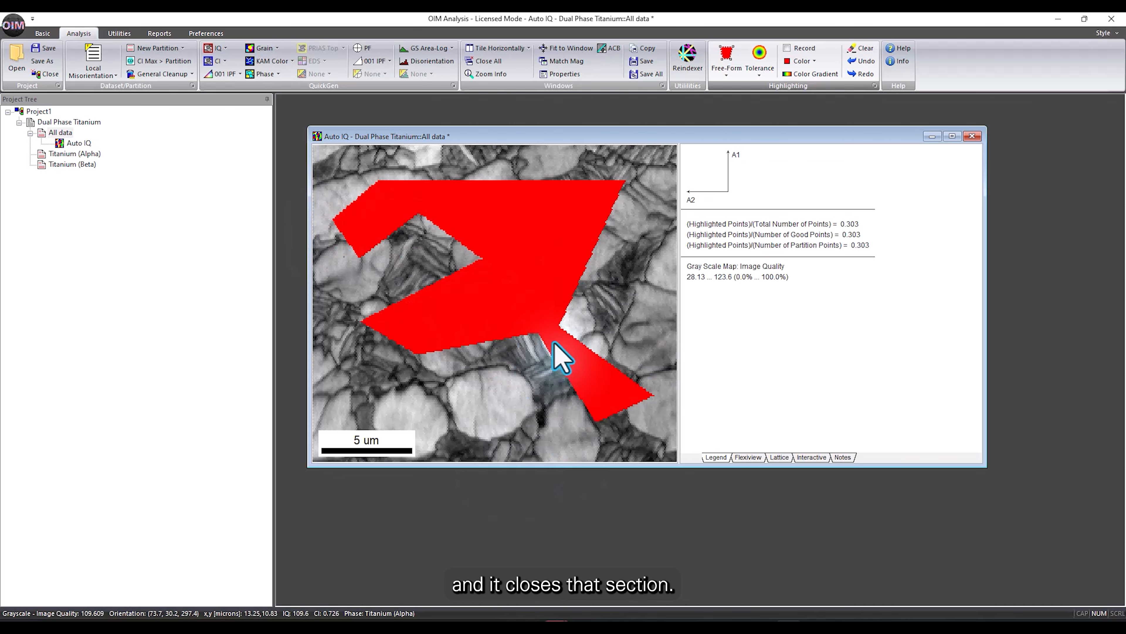
Send the highlighted points of the freeform region to a new partition.
{"action": "right_click", "coordinate": [612, 266]}
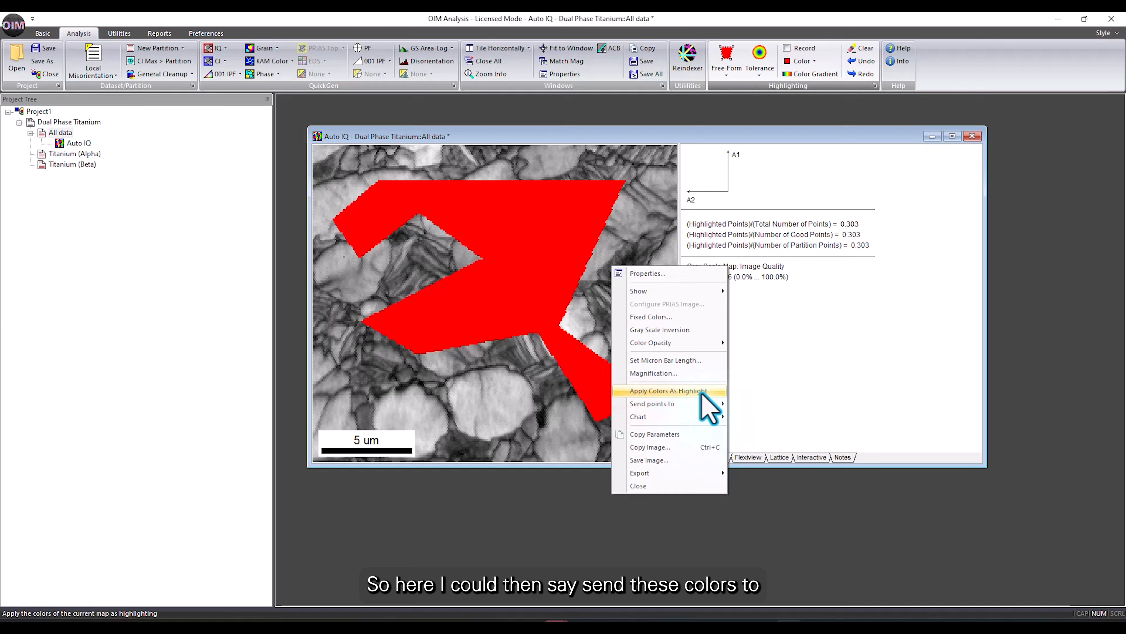
{"action": "mouse_move", "coordinate": [710, 403]}
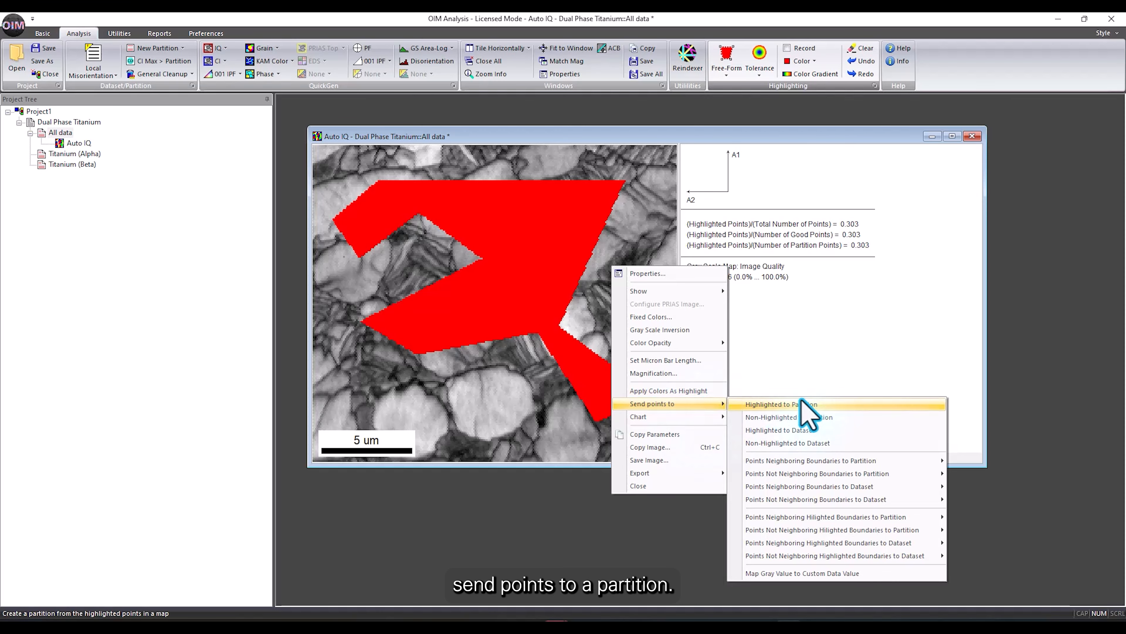
{"action": "left_click", "coordinate": [810, 404]}
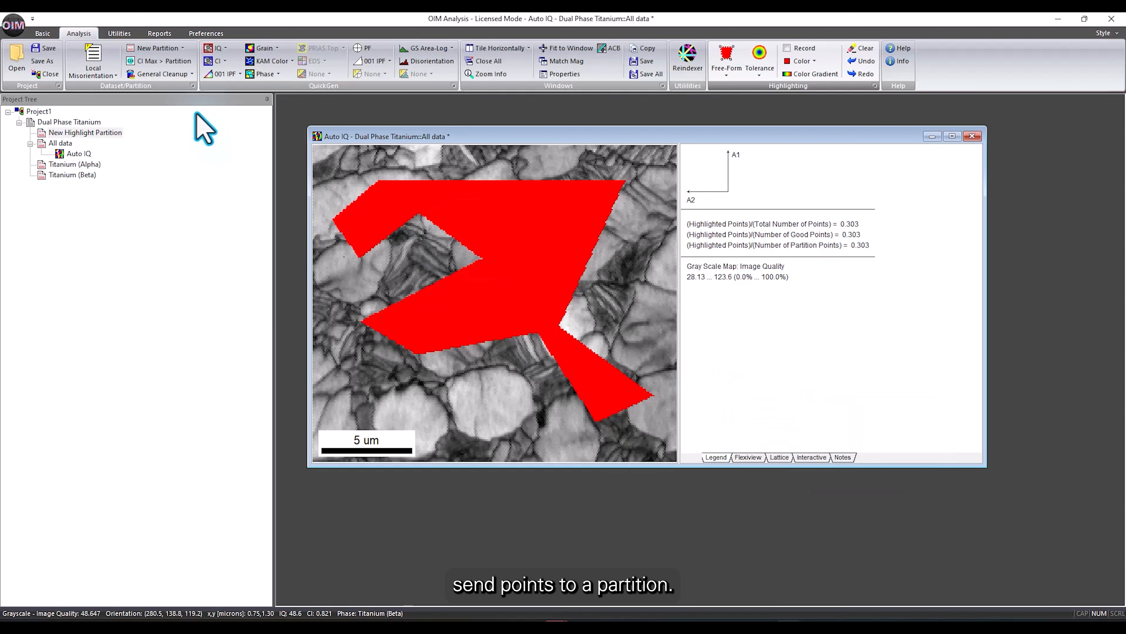
Generate a 001 IPF map of the new highlight partition, clear its highlighting to view the grains, and close the map window.
{"action": "left_click", "coordinate": [221, 73]}
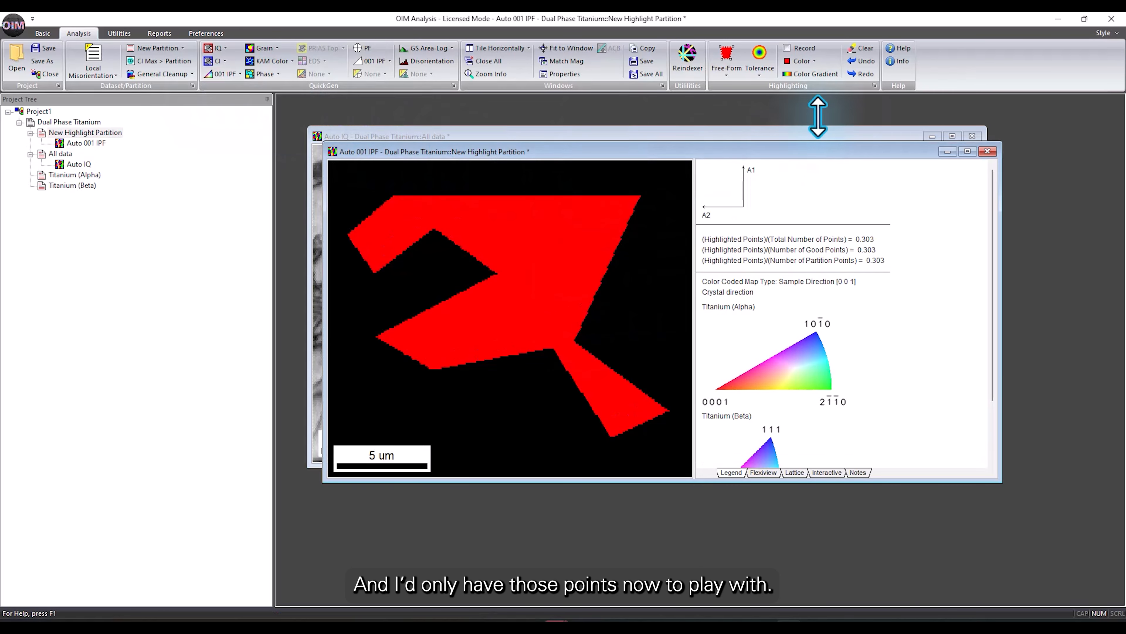
{"action": "left_click", "coordinate": [862, 49]}
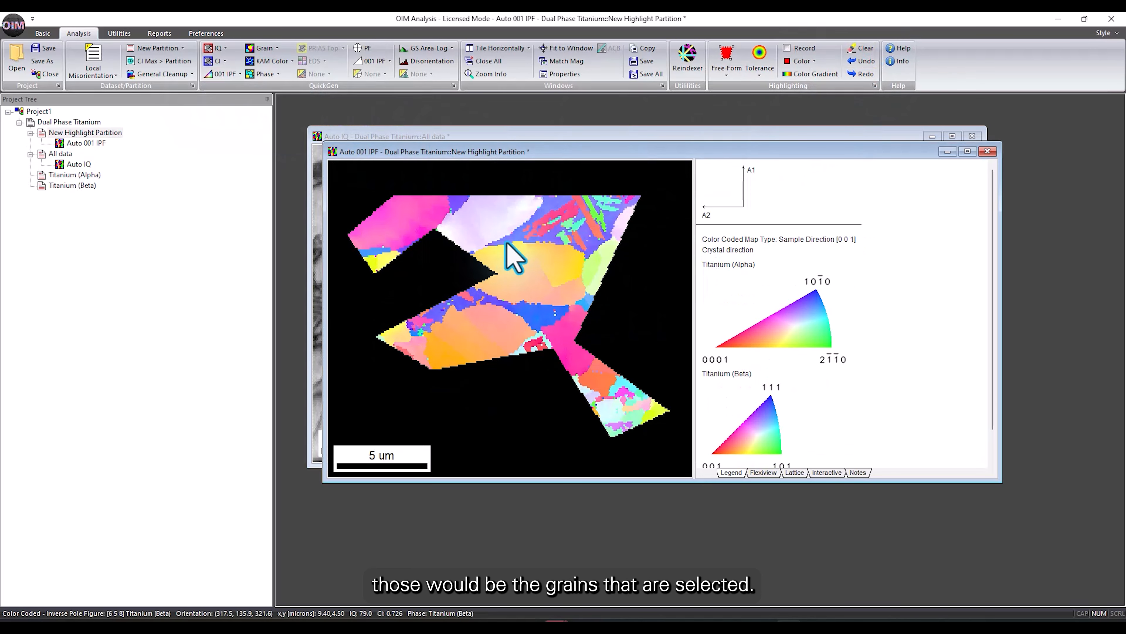
{"action": "left_click", "coordinate": [988, 152]}
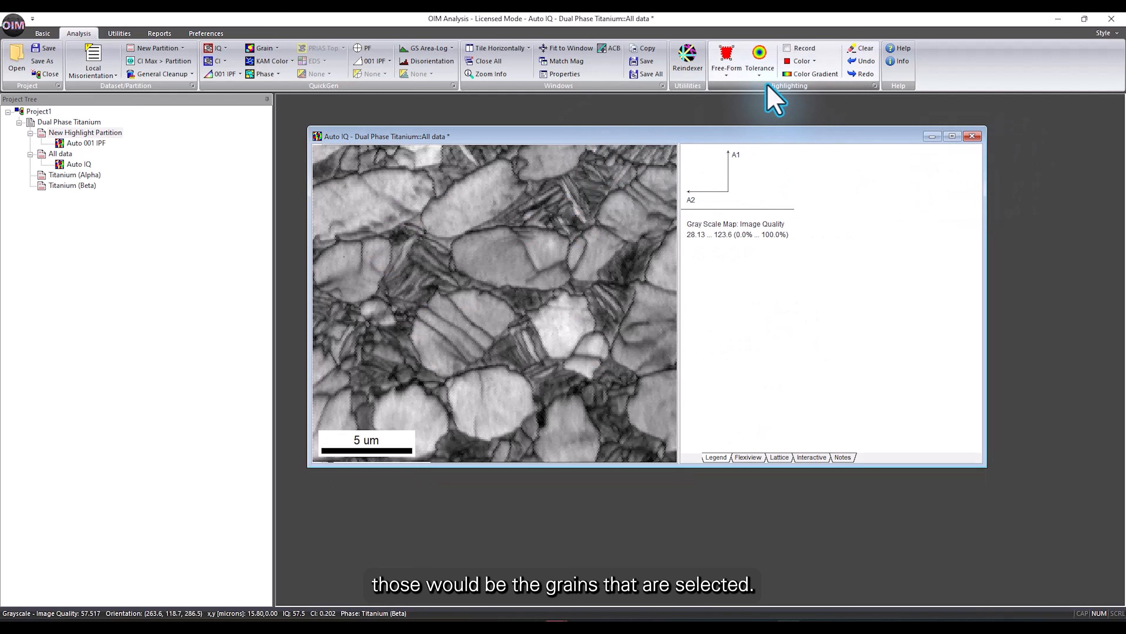
Highlight a large rectangular region in the left and central part of the image quality map, and clear it.
{"action": "left_click", "coordinate": [725, 76]}
{"action": "mouse_move", "coordinate": [757, 162]}
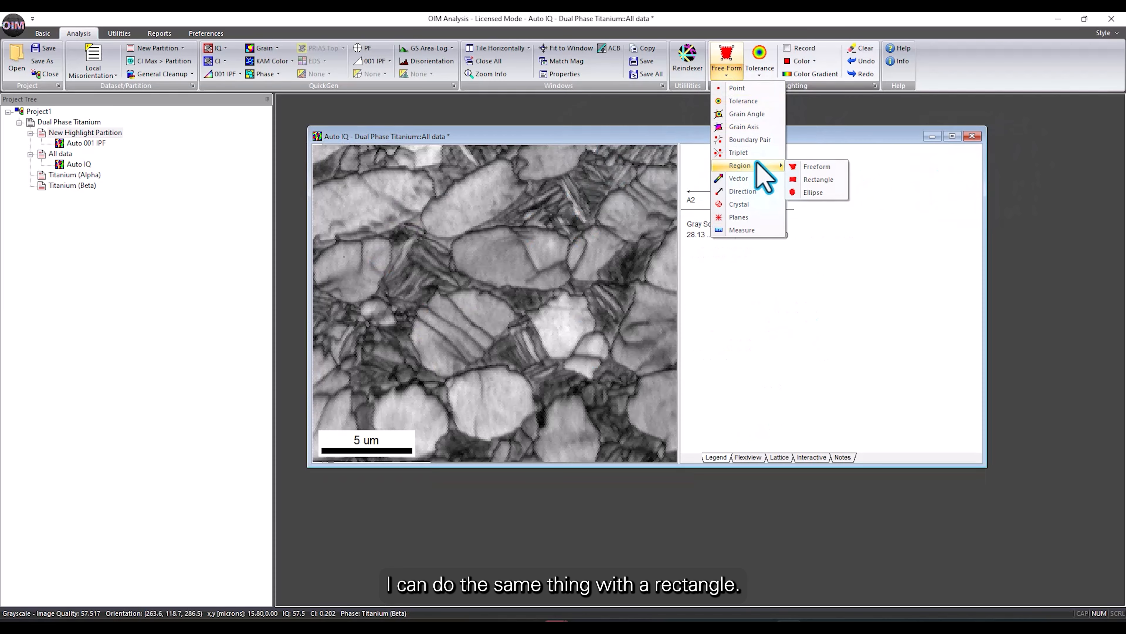
{"action": "left_click", "coordinate": [818, 179]}
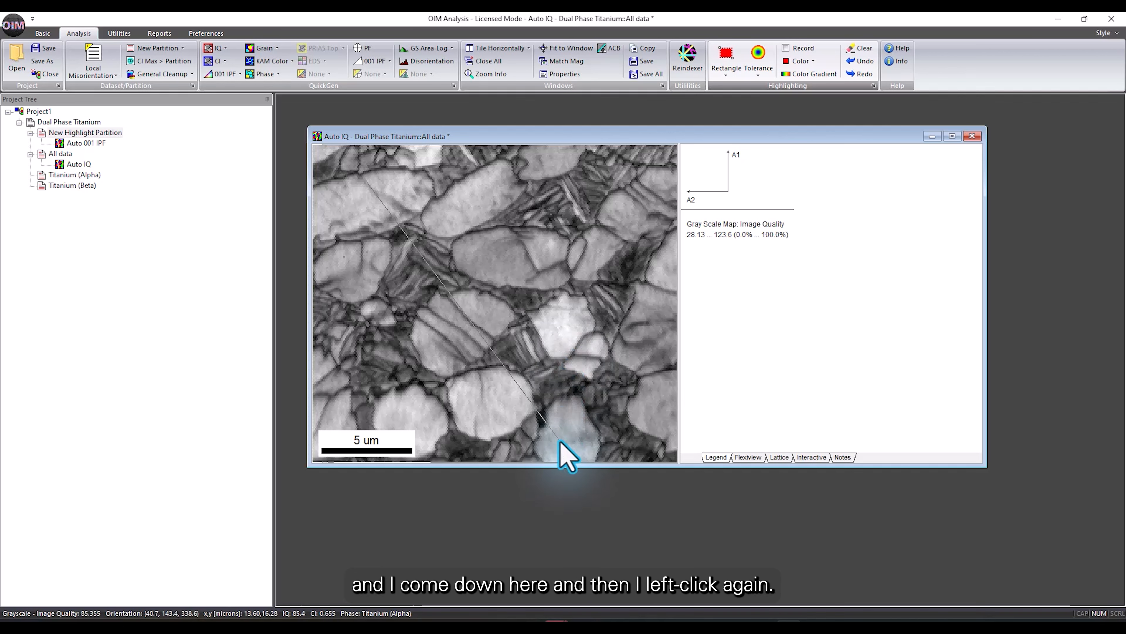
{"action": "left_click", "coordinate": [566, 432]}
{"action": "left_click", "coordinate": [567, 431]}
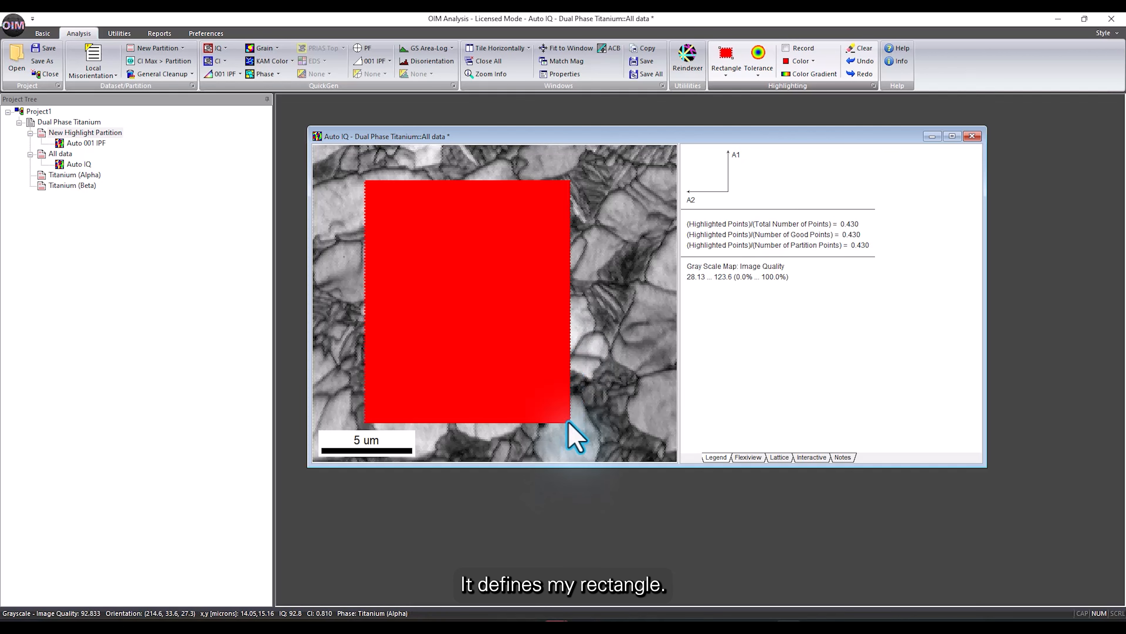
{"action": "left_click", "coordinate": [862, 48]}
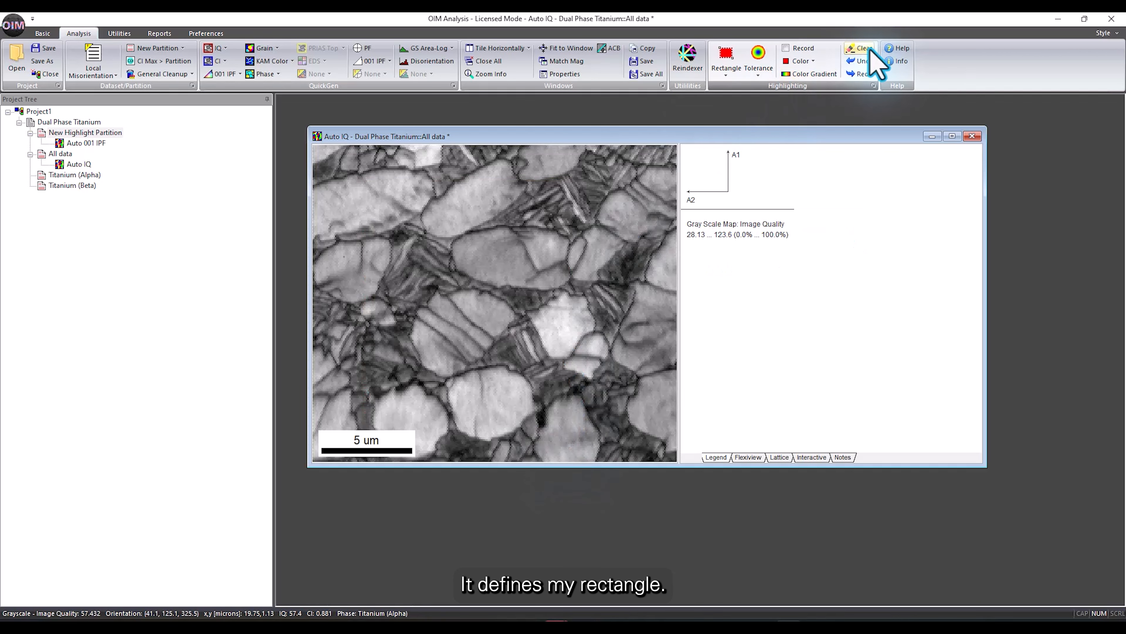
Try the Ellipse region tool with a large circle and a smaller circle on the map, removing each highlight.
{"action": "left_click", "coordinate": [727, 66]}
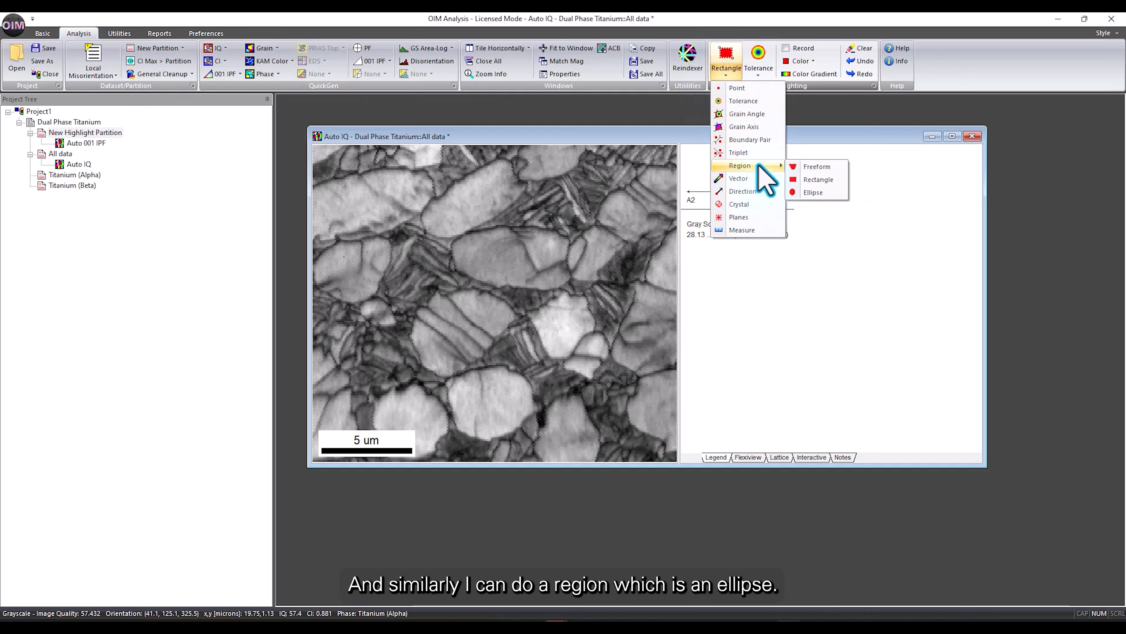
{"action": "left_click", "coordinate": [816, 192]}
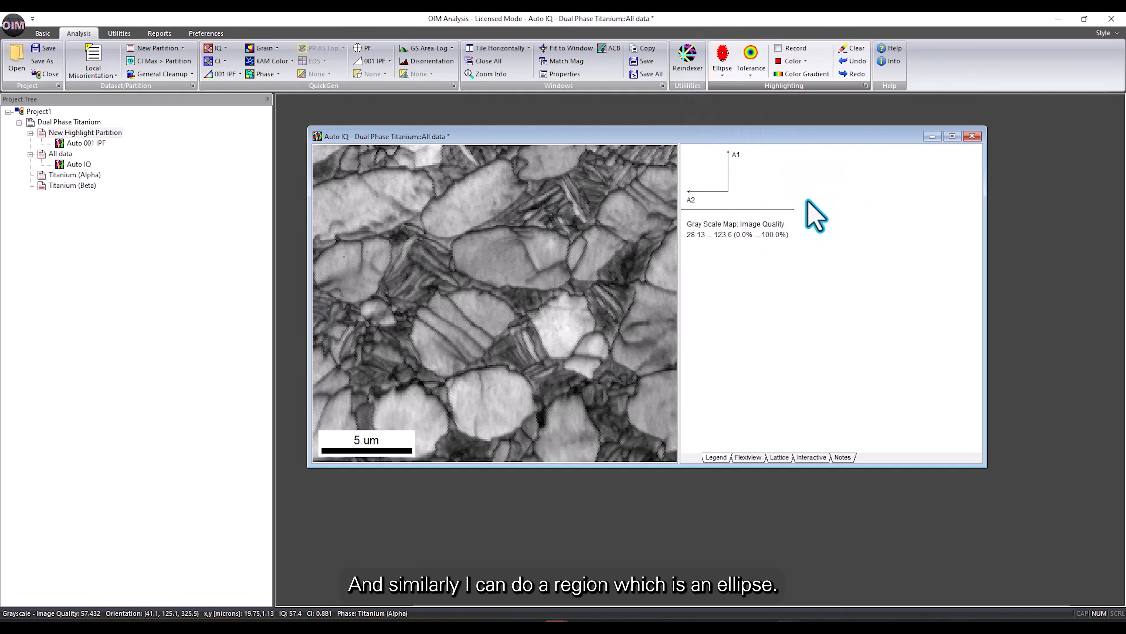
{"action": "left_click", "coordinate": [408, 260]}
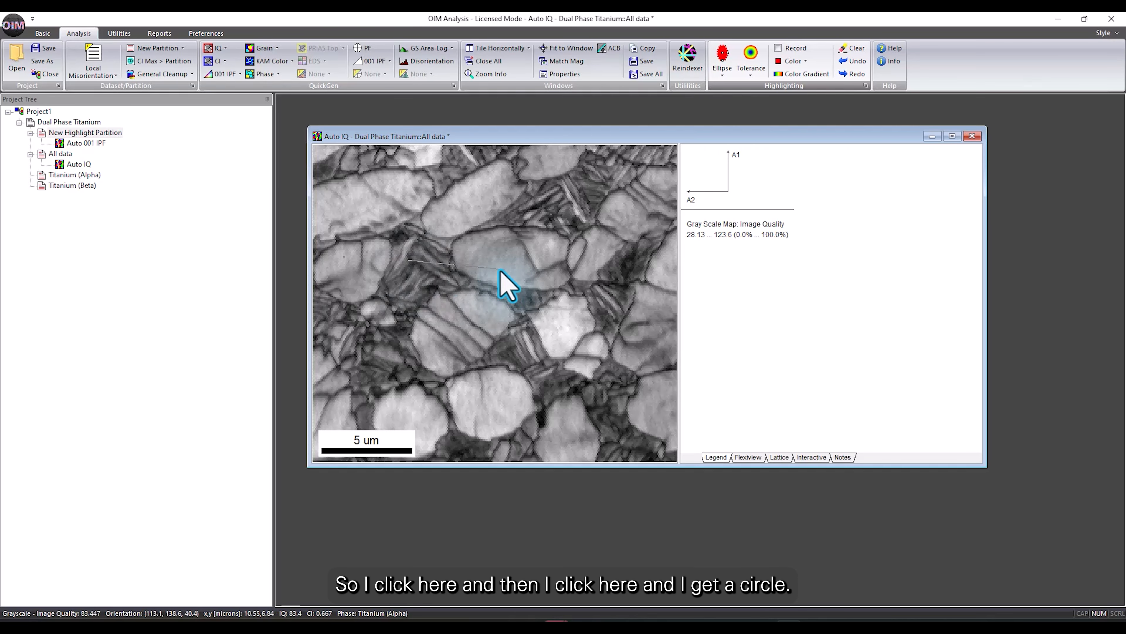
{"action": "left_click", "coordinate": [574, 262]}
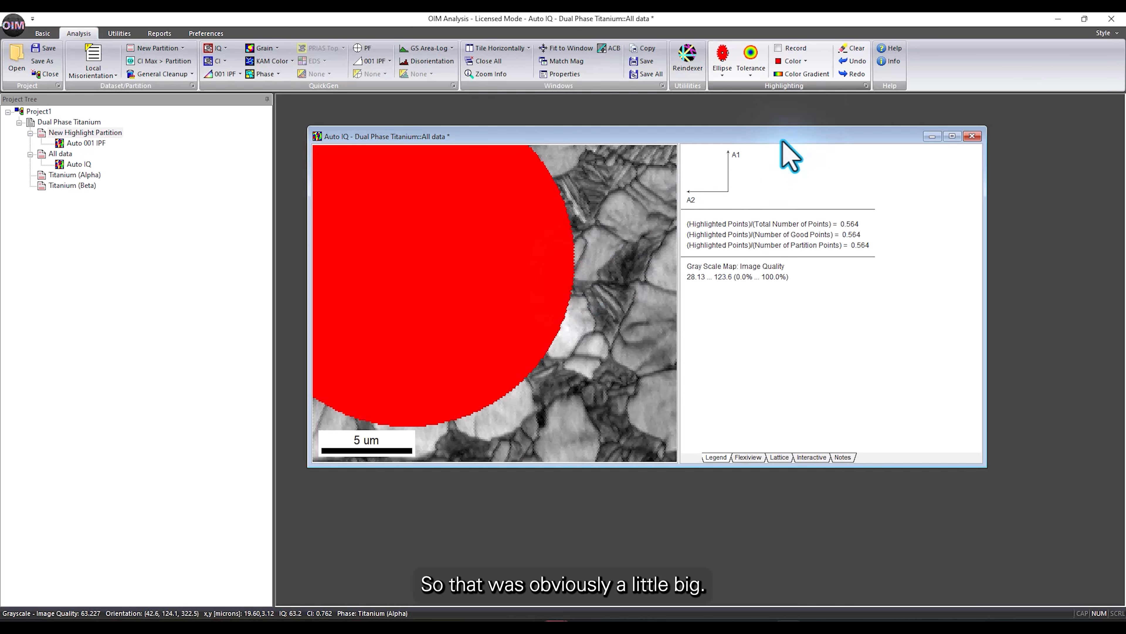
{"action": "left_click", "coordinate": [853, 48]}
{"action": "left_click", "coordinate": [530, 275]}
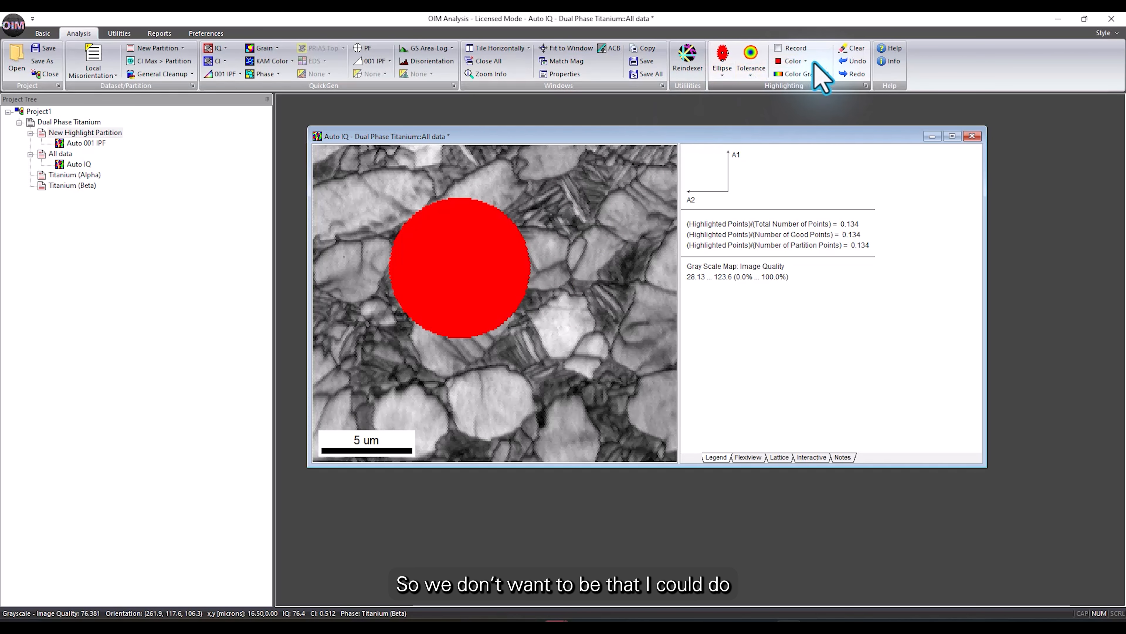
{"action": "left_click", "coordinate": [854, 61]}
Highlight a tilted elliptical region over the grains left of the map's center, and clear it.
{"action": "left_click", "coordinate": [429, 286]}
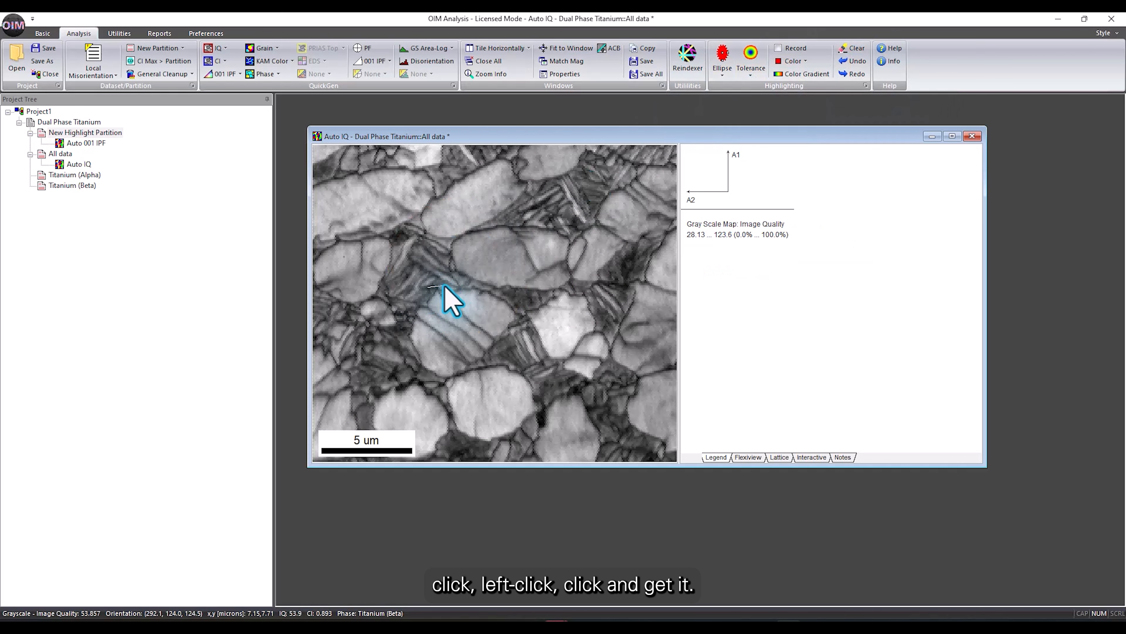
{"action": "left_click", "coordinate": [487, 286]}
{"action": "left_click", "coordinate": [480, 214]}
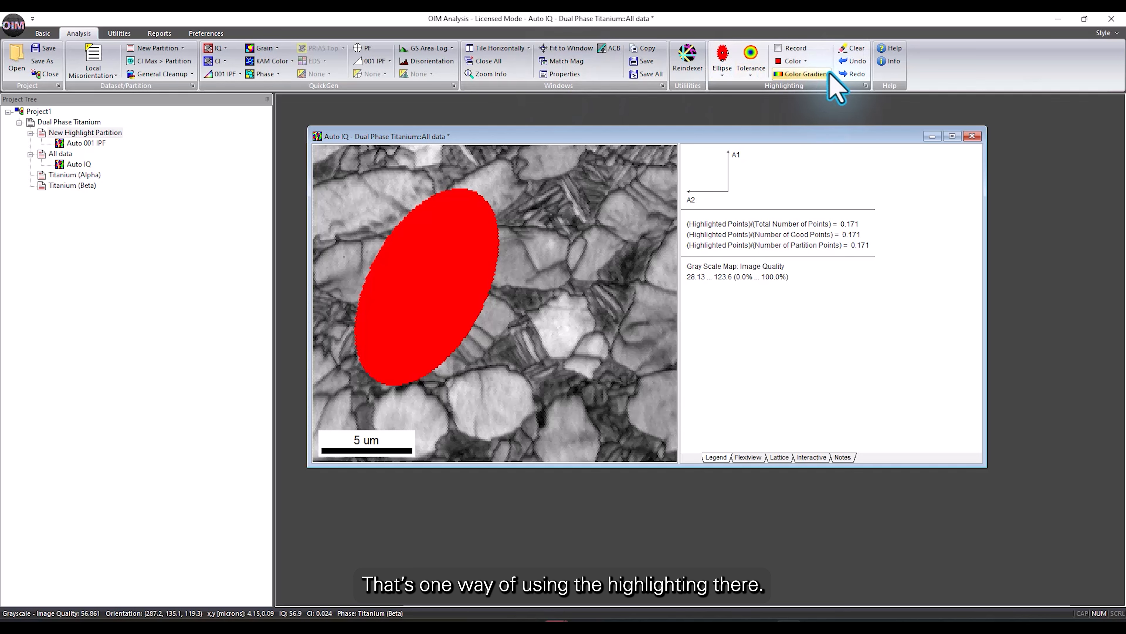
{"action": "left_click", "coordinate": [857, 47]}
Measure the crystal direction along a short line in the central twinned grain, with the Direction tool and interactive recording on.
{"action": "left_click", "coordinate": [722, 75]}
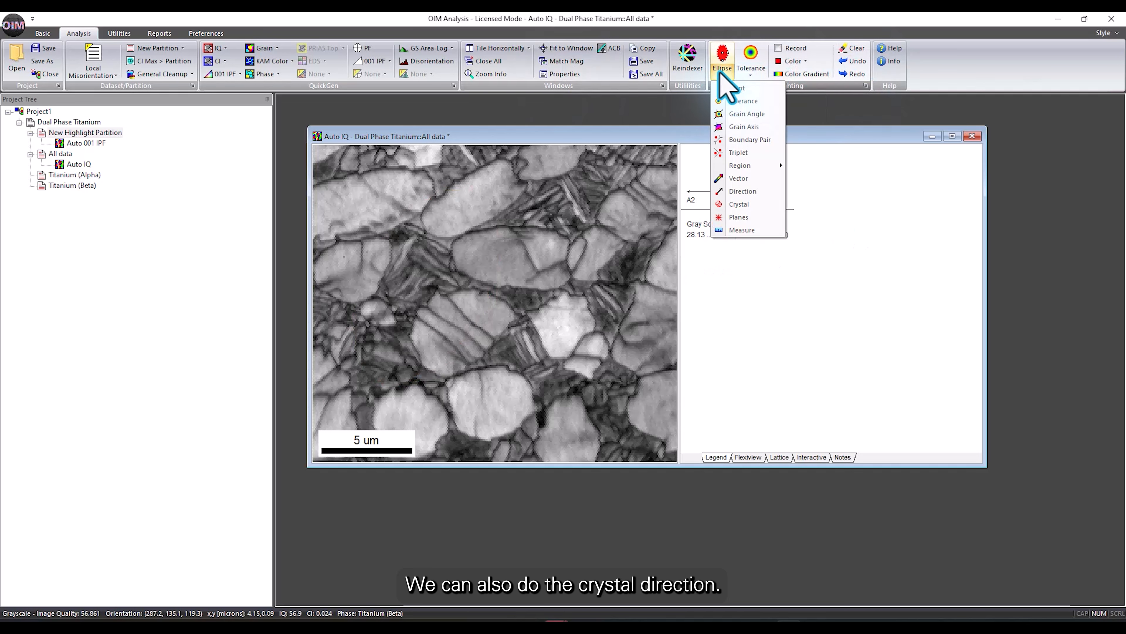
{"action": "left_click", "coordinate": [759, 191]}
{"action": "left_click", "coordinate": [469, 302]}
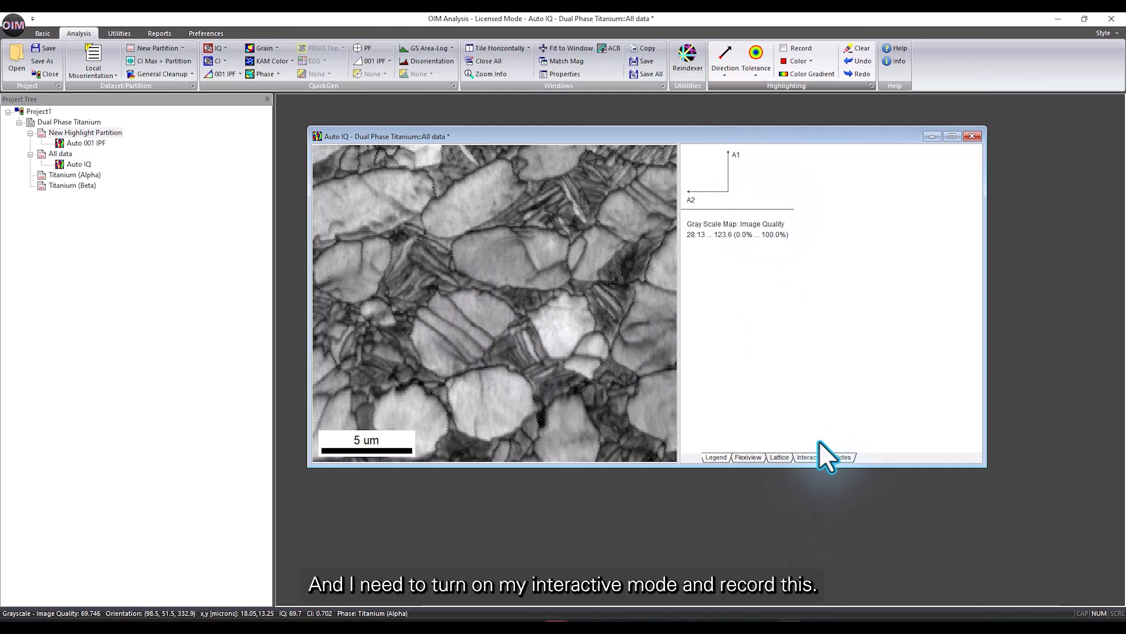
{"action": "left_click", "coordinate": [811, 457]}
{"action": "left_click", "coordinate": [794, 48]}
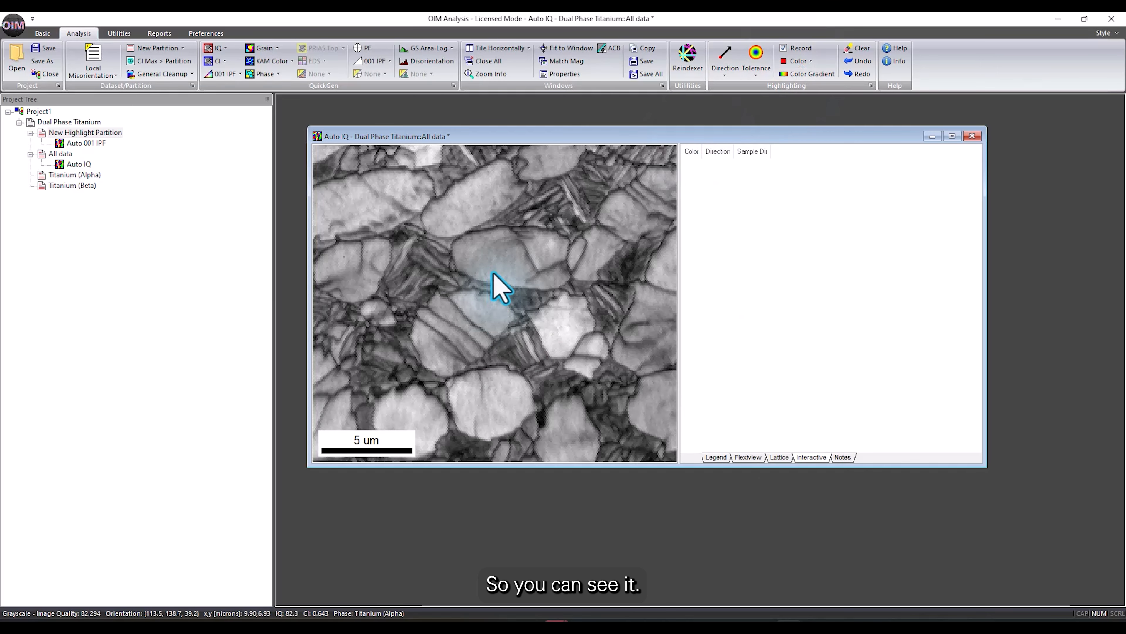
{"action": "left_click_drag", "start_coordinate": [462, 301], "coordinate": [494, 325]}
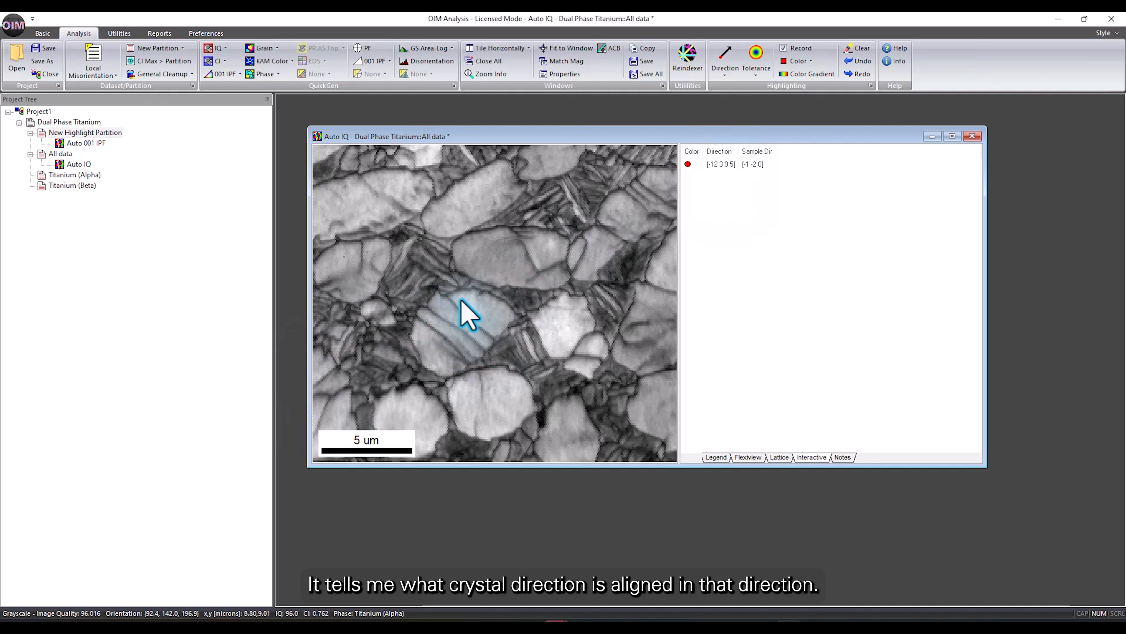
Overlay crystal unit cells on five different Titanium (Alpha) grains of the map, recording each orientation.
{"action": "left_click", "coordinate": [727, 71]}
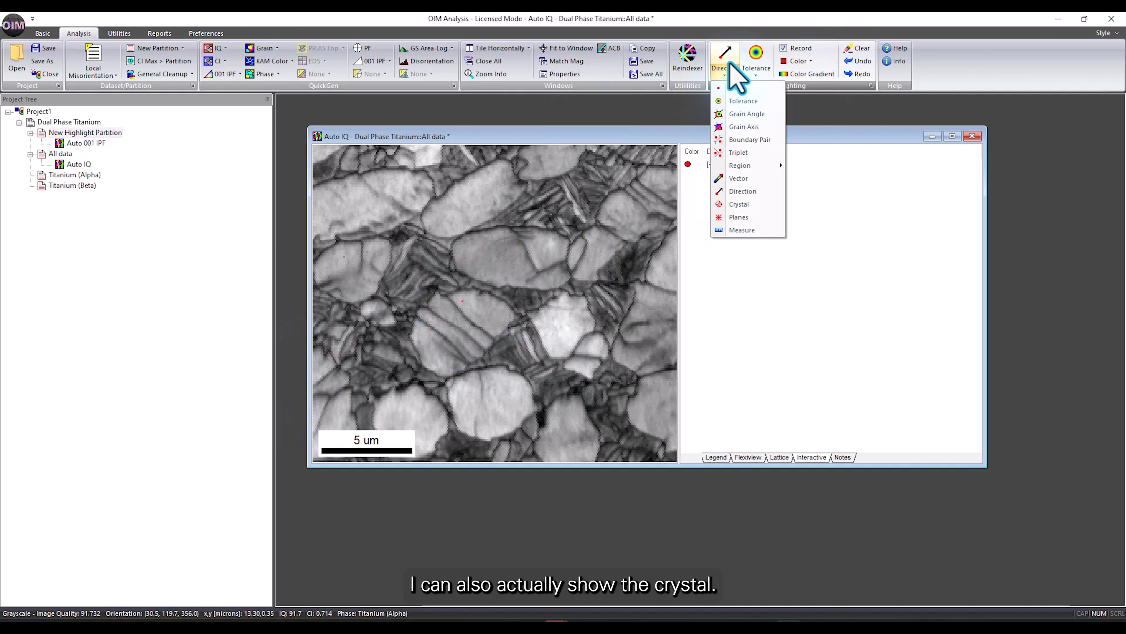
{"action": "left_click", "coordinate": [756, 205]}
{"action": "left_click", "coordinate": [648, 351]}
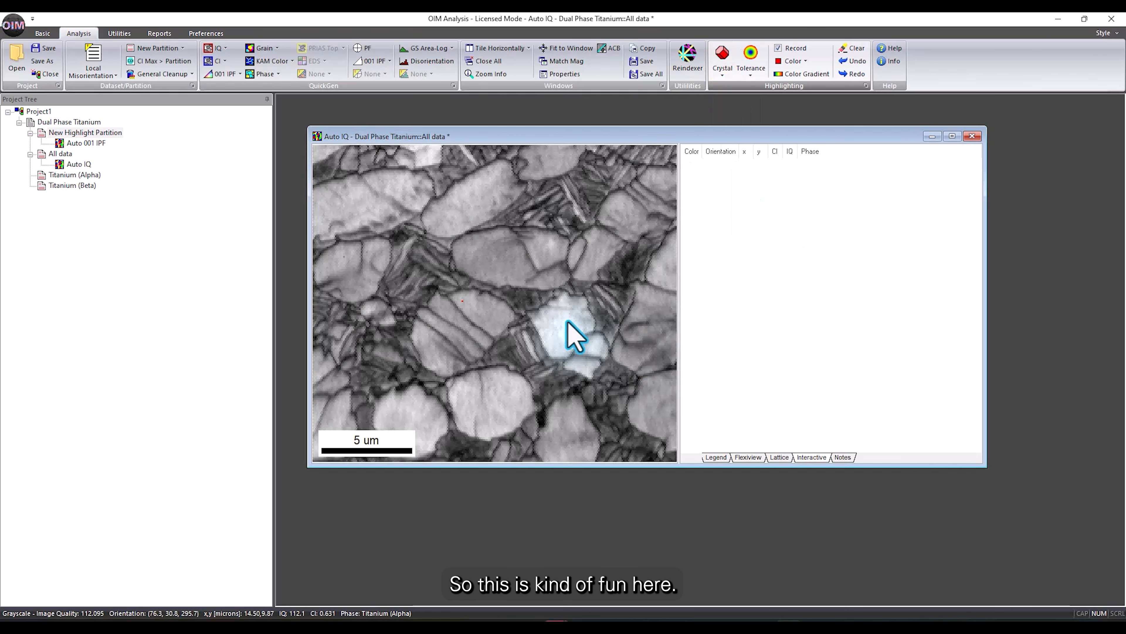
{"action": "left_click", "coordinate": [476, 306]}
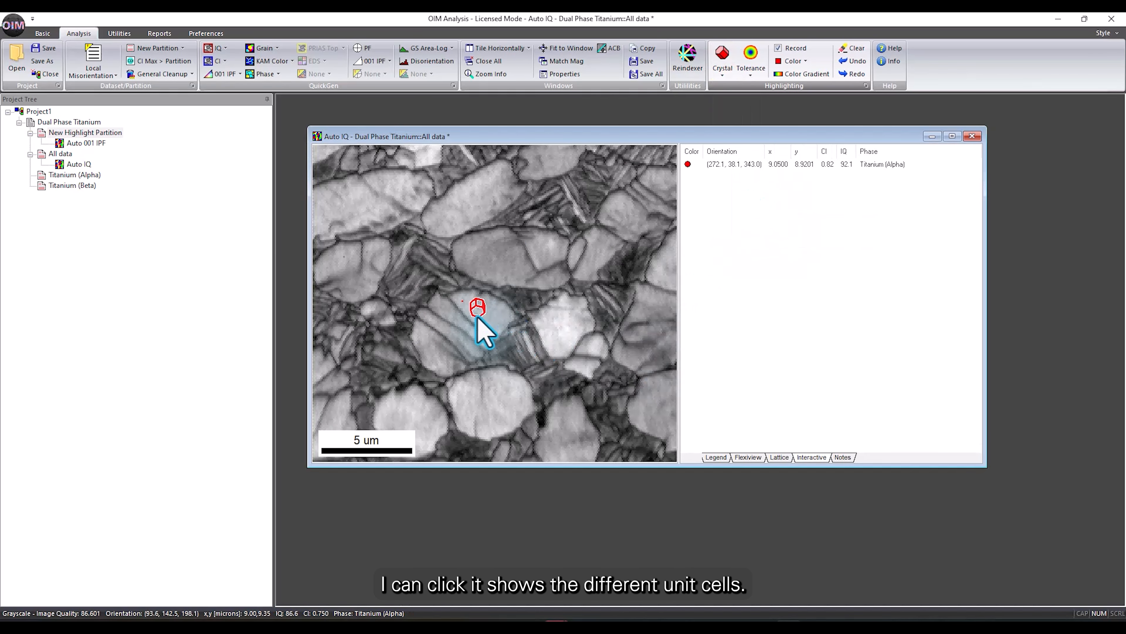
{"action": "left_click", "coordinate": [497, 262]}
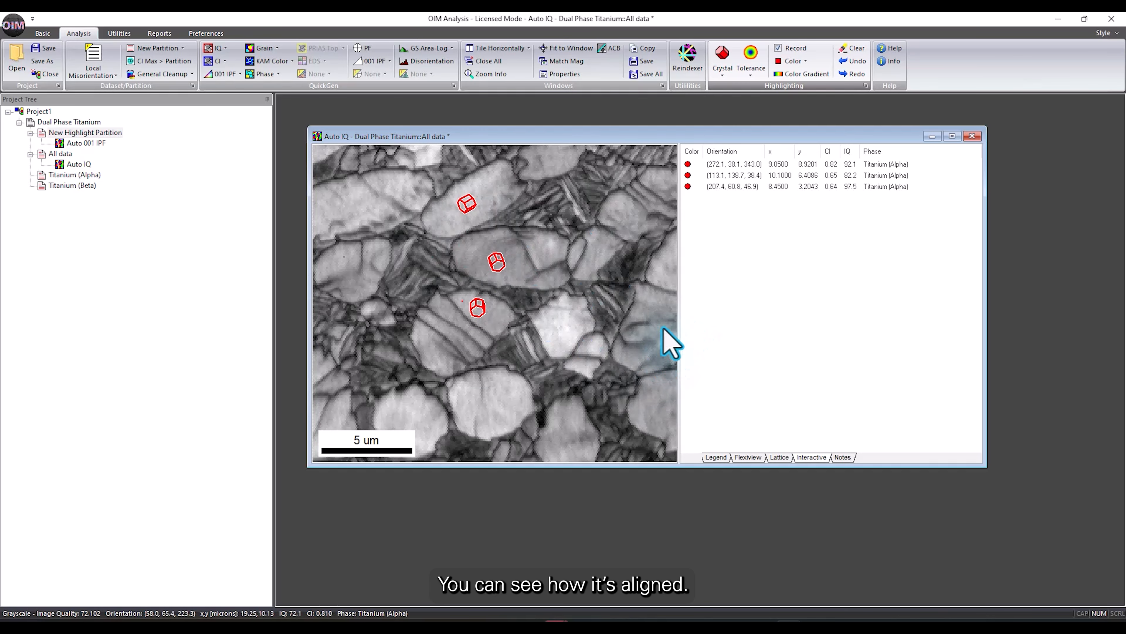
{"action": "left_click", "coordinate": [657, 305]}
{"action": "left_click", "coordinate": [548, 330]}
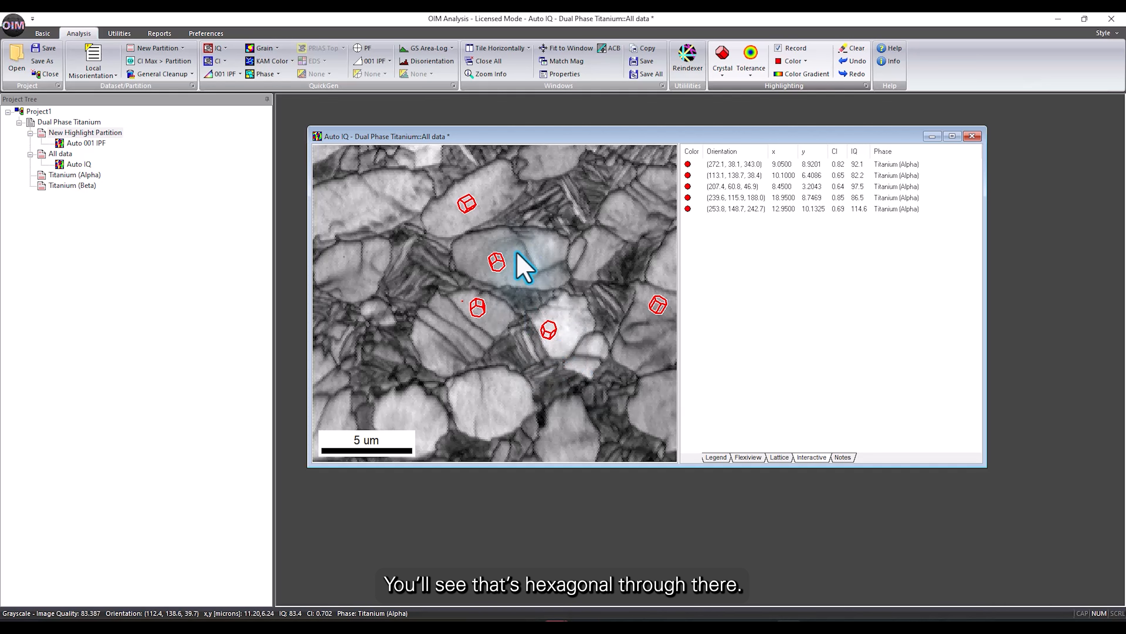
Review the interactive highlighting settings for plane traces, preferences and overlay sizes, and close them.
{"action": "left_click", "coordinate": [866, 85]}
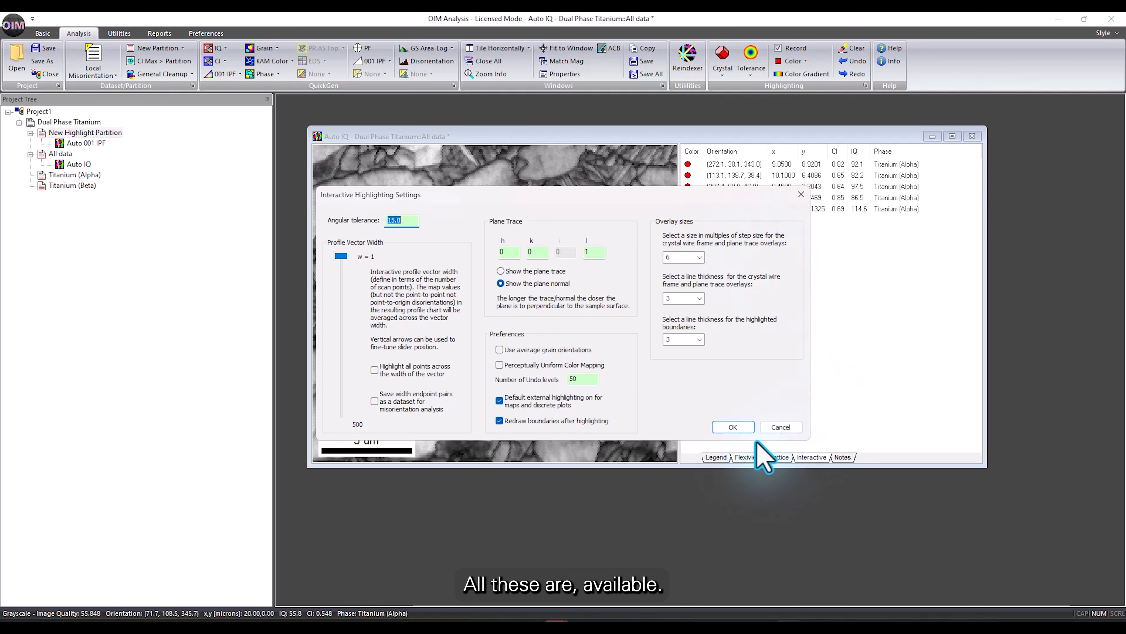
{"action": "left_click", "coordinate": [731, 425]}
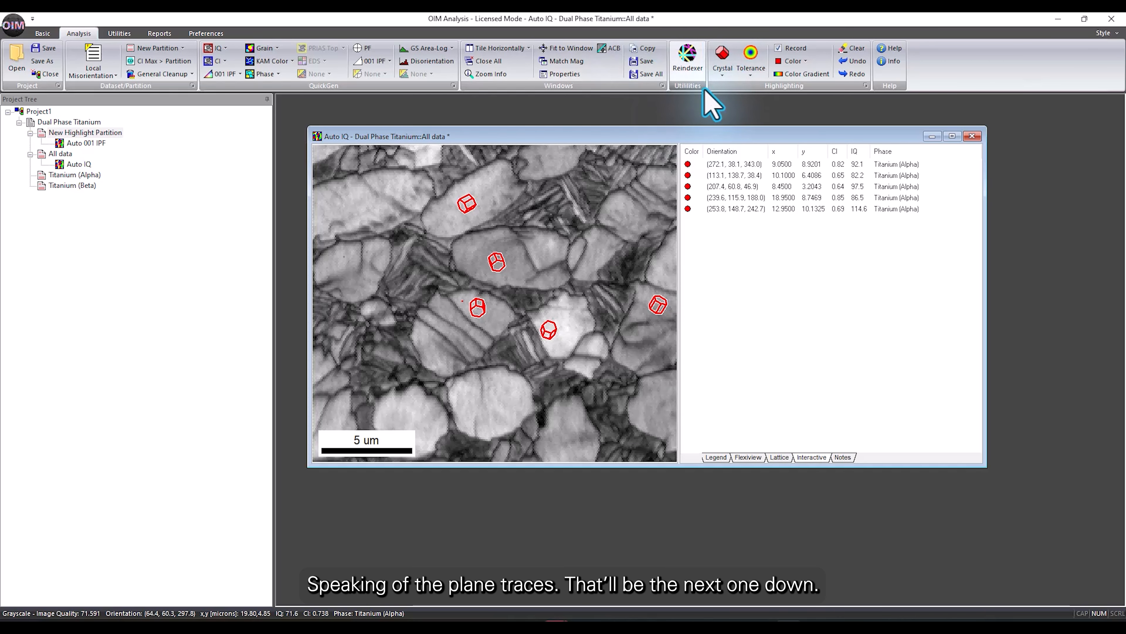
Overlay the 0 0 1 plane normals on the Titanium (Alpha) grains carrying unit cells, using the Planes tool and checking its plane settings.
{"action": "left_click", "coordinate": [722, 75]}
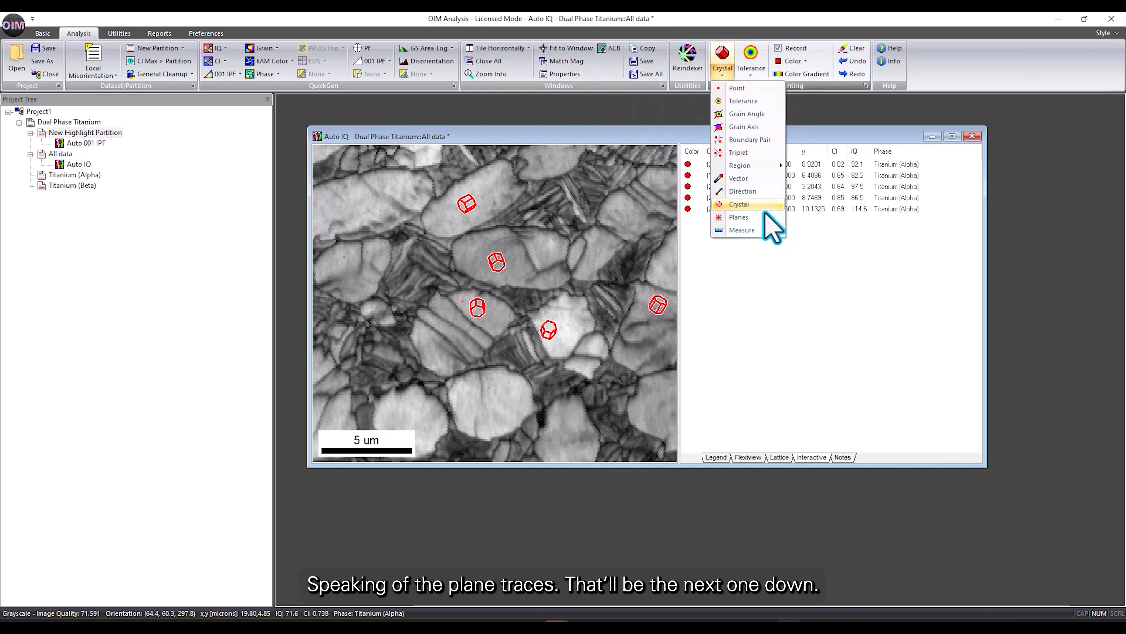
{"action": "left_click", "coordinate": [741, 221]}
{"action": "left_click", "coordinate": [635, 347]}
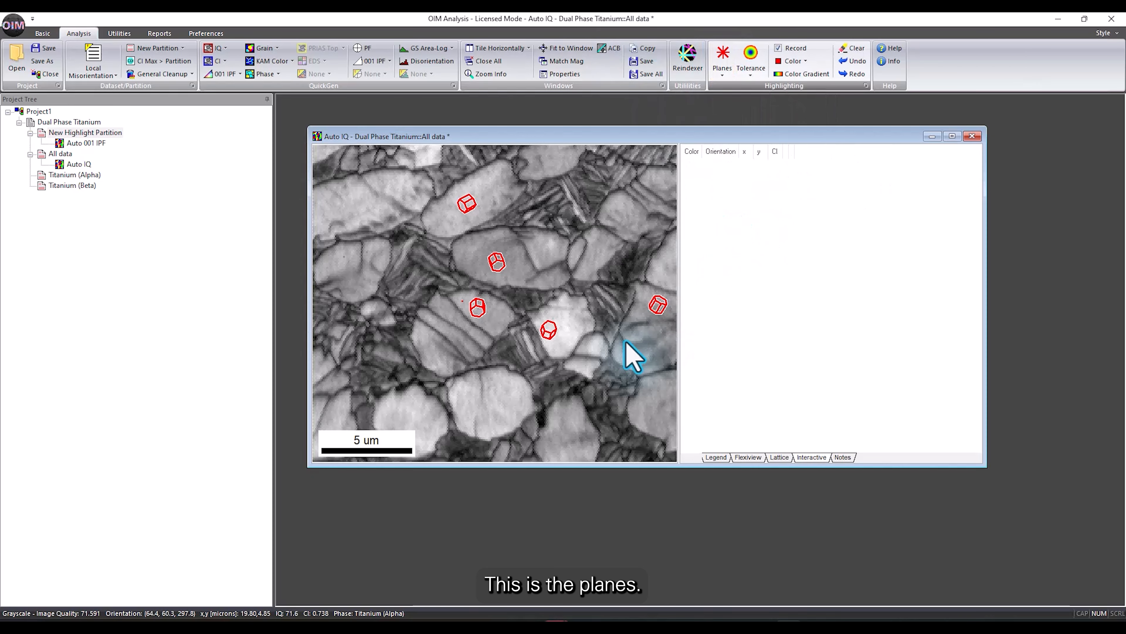
{"action": "left_click", "coordinate": [866, 86]}
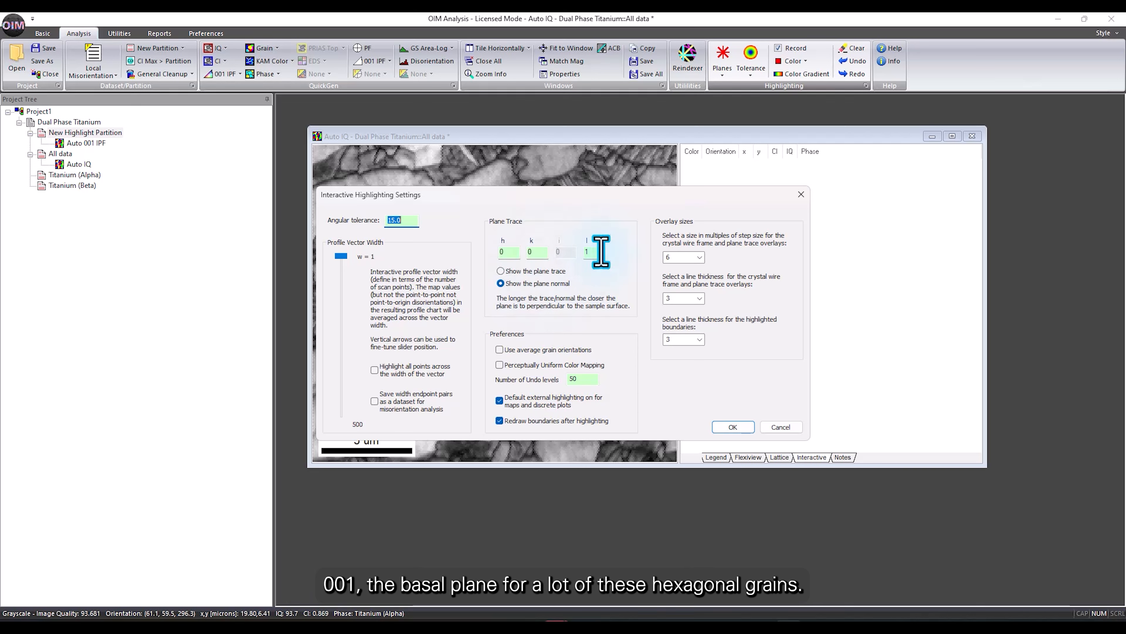
{"action": "left_click", "coordinate": [733, 427]}
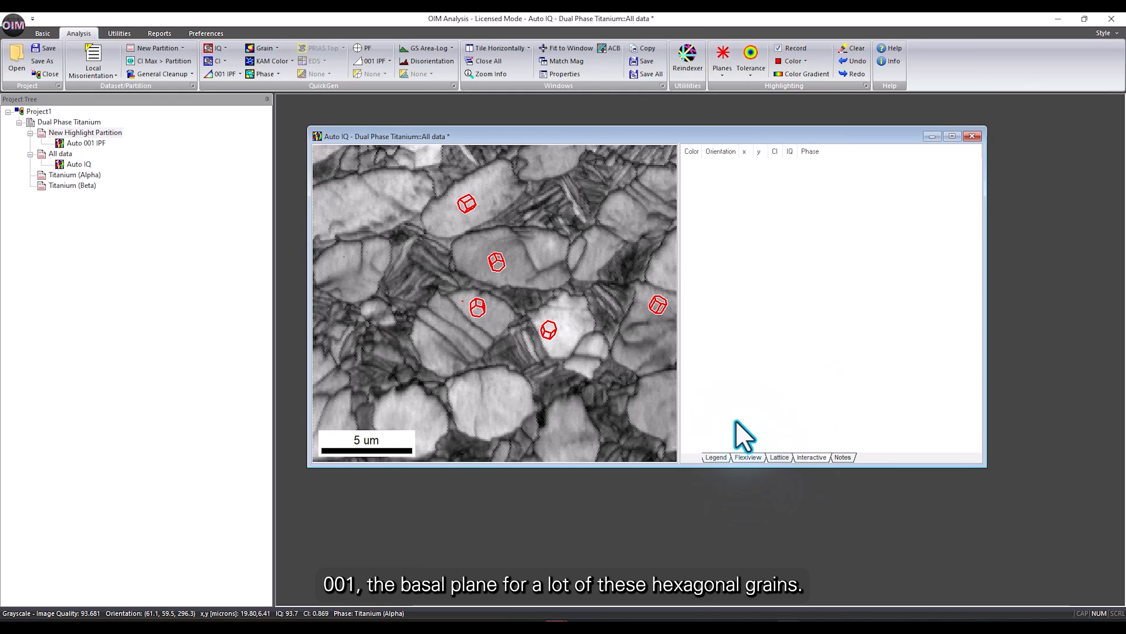
{"action": "left_click", "coordinate": [451, 212]}
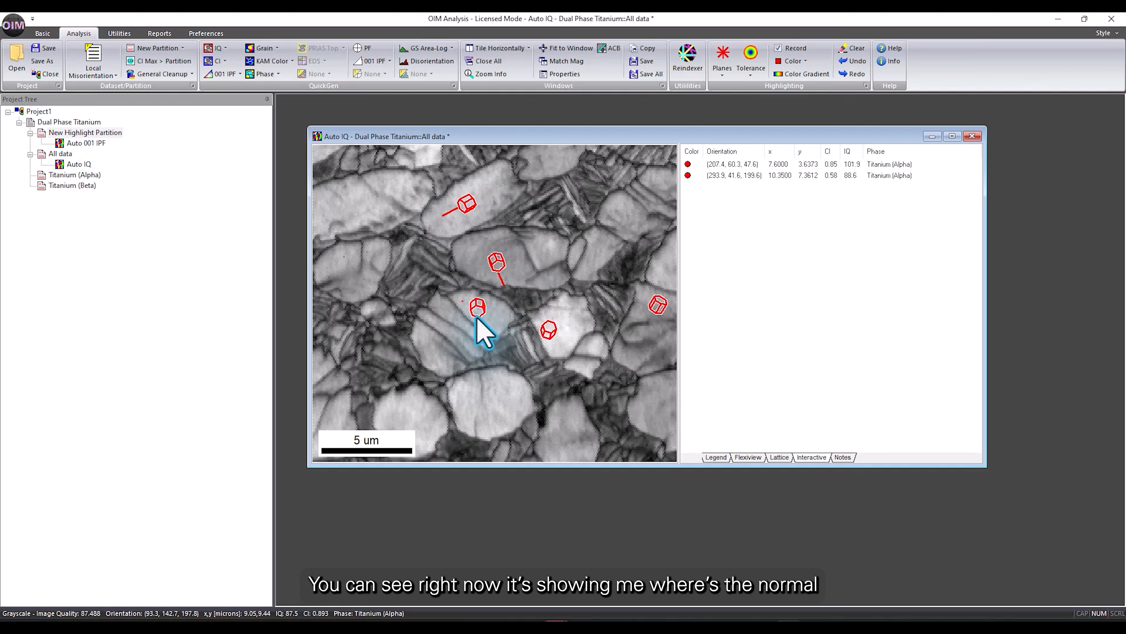
Switch the 0 0 1 overlays from plane normals to plane traces, and review the note on trace length in the highlighting settings.
{"action": "left_click", "coordinate": [866, 85]}
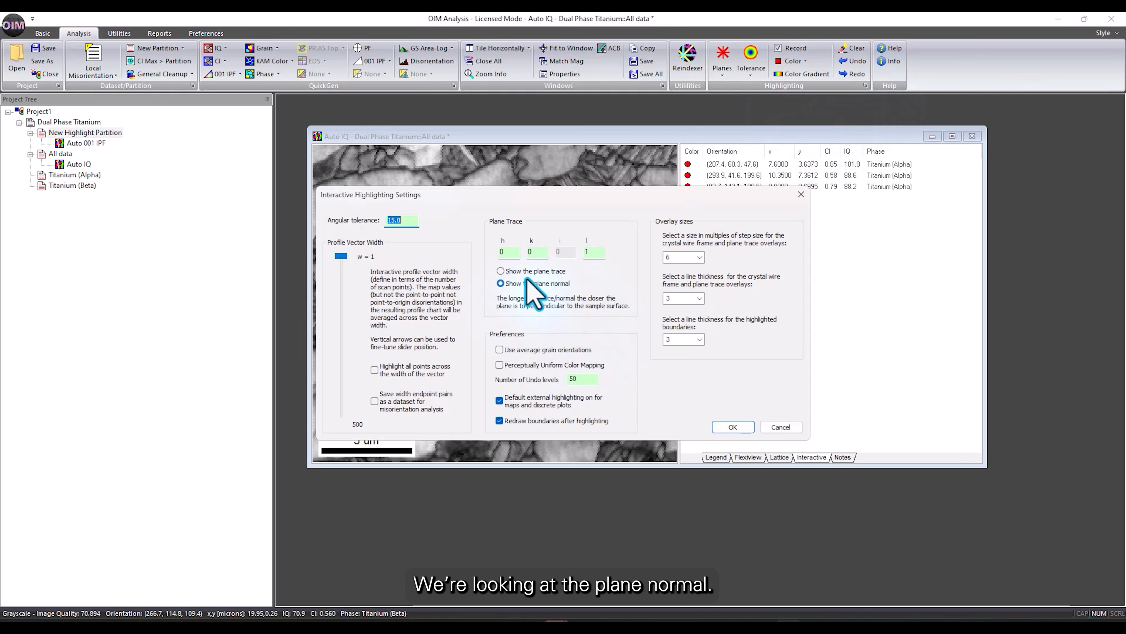
{"action": "left_click", "coordinate": [500, 271]}
{"action": "left_click", "coordinate": [733, 426]}
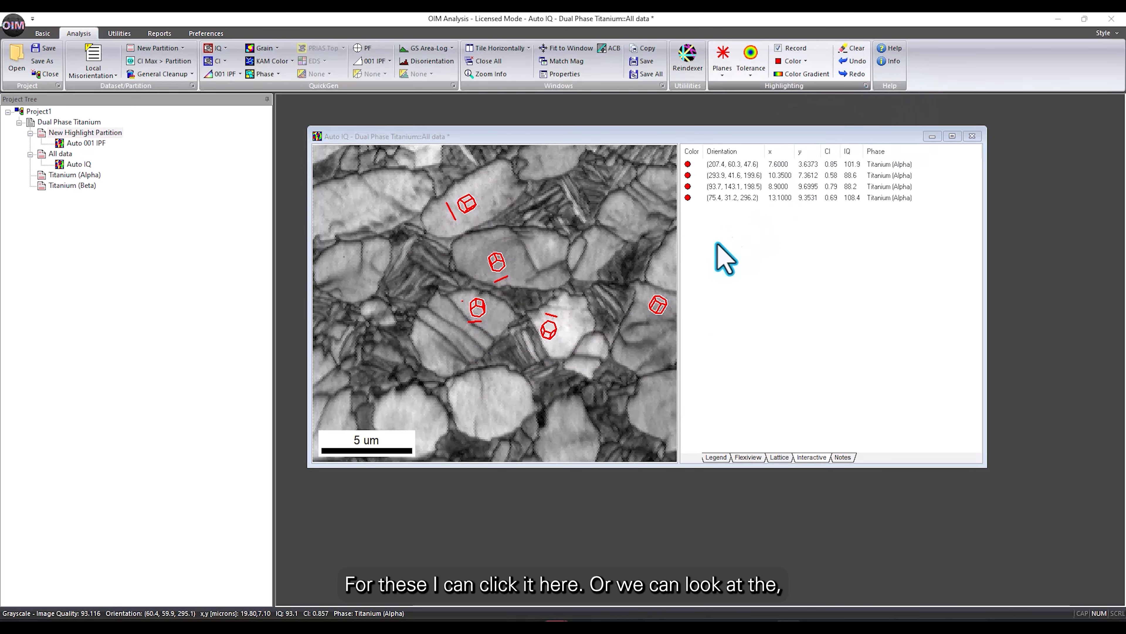
{"action": "left_click", "coordinate": [865, 86]}
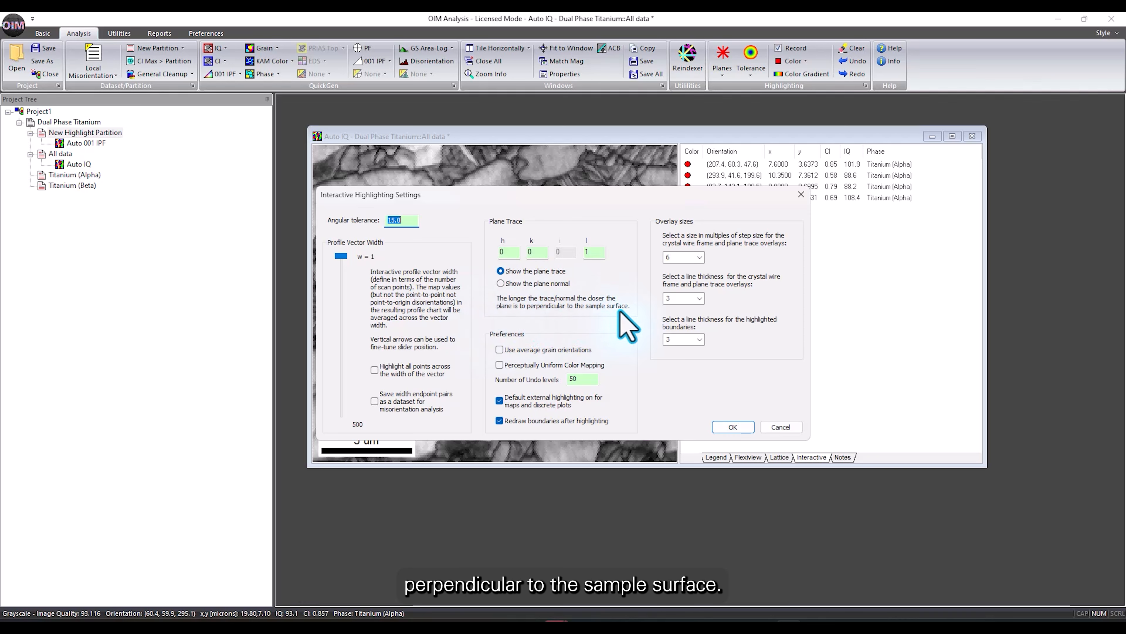
{"action": "left_click", "coordinate": [745, 426]}
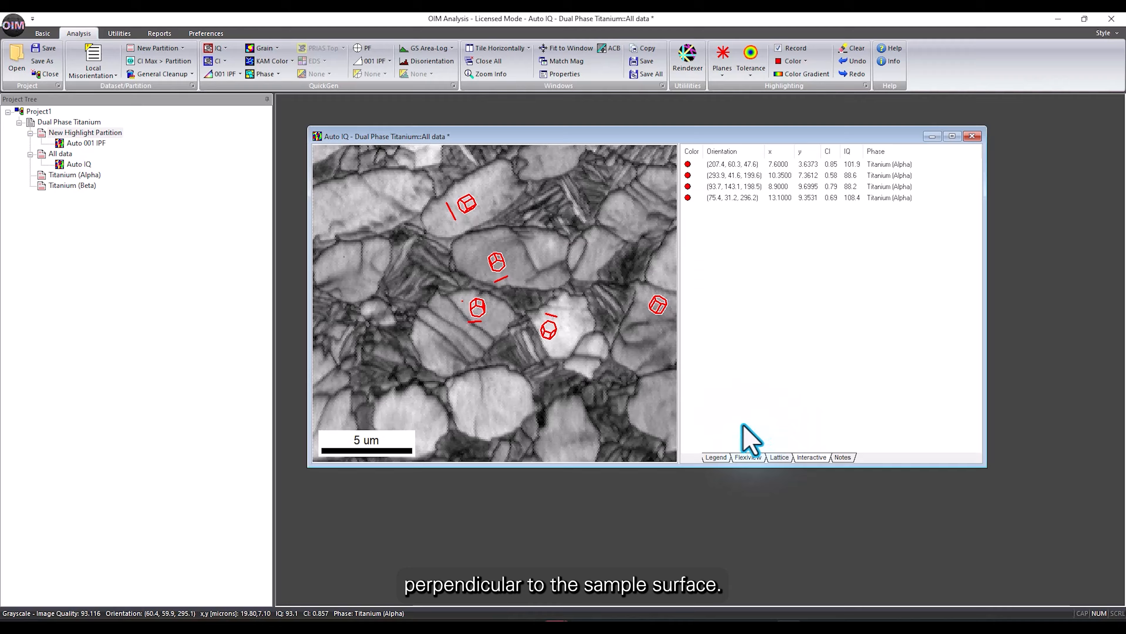
Set the highlighting color to blue and overlay a plane trace beside the unit cell in the grain at the map's right edge.
{"action": "left_click", "coordinate": [805, 61]}
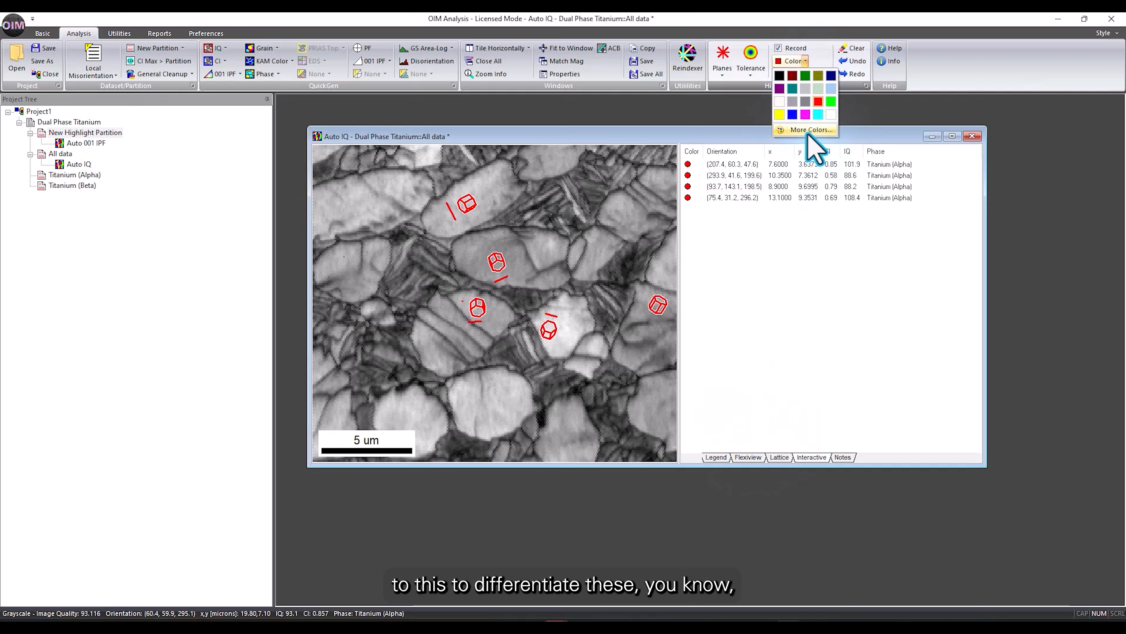
{"action": "left_click", "coordinate": [793, 114]}
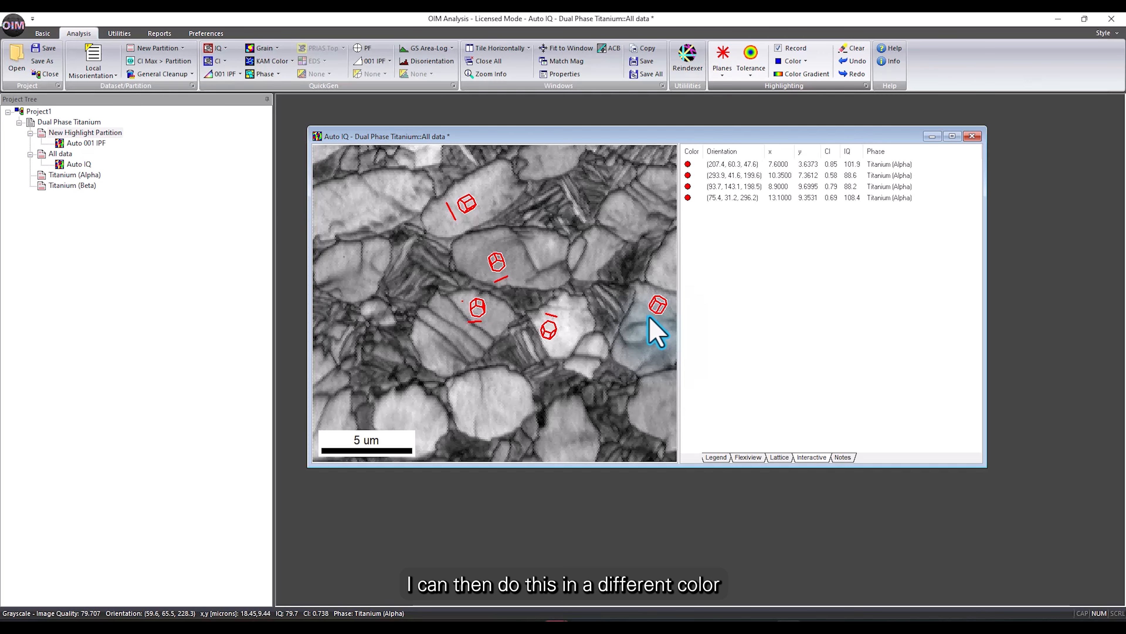
{"action": "left_click", "coordinate": [649, 318]}
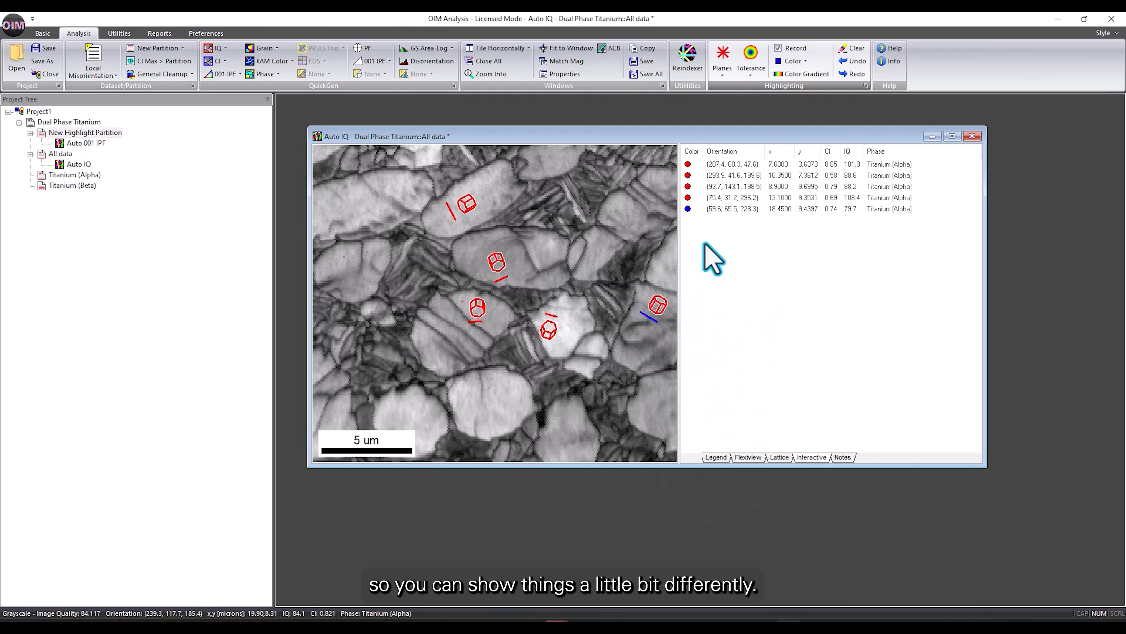
Measure the distance diagonally across the twinned grain near the map's center with the Measure tool.
{"action": "left_click", "coordinate": [731, 73]}
{"action": "left_click", "coordinate": [748, 228]}
{"action": "left_click", "coordinate": [634, 346]}
{"action": "left_click_drag", "start_coordinate": [430, 365], "coordinate": [494, 305]}
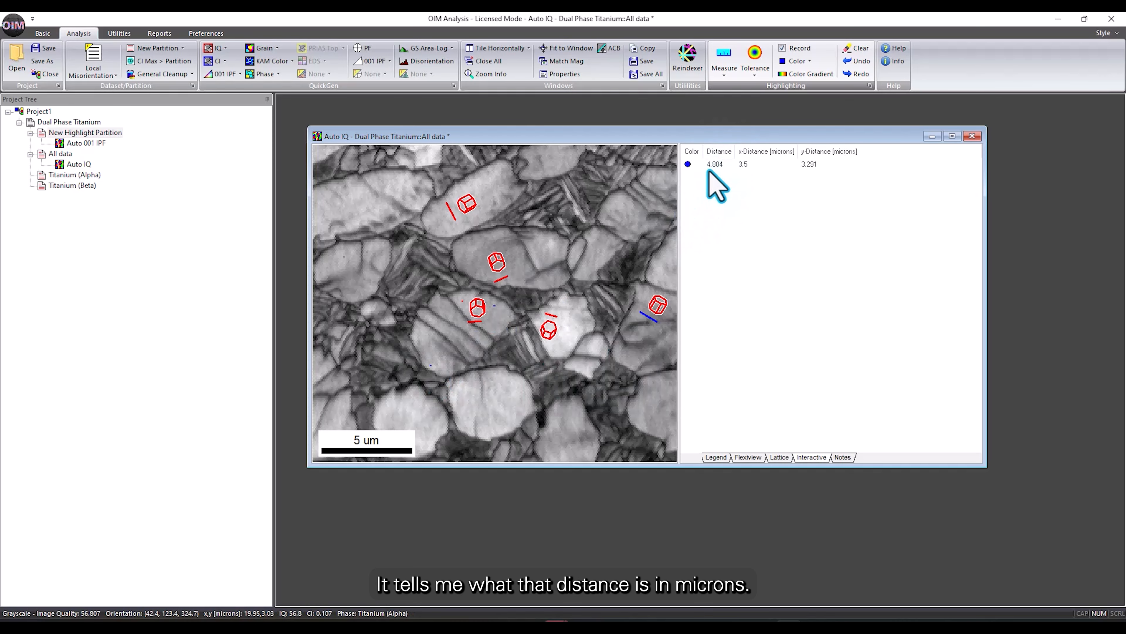